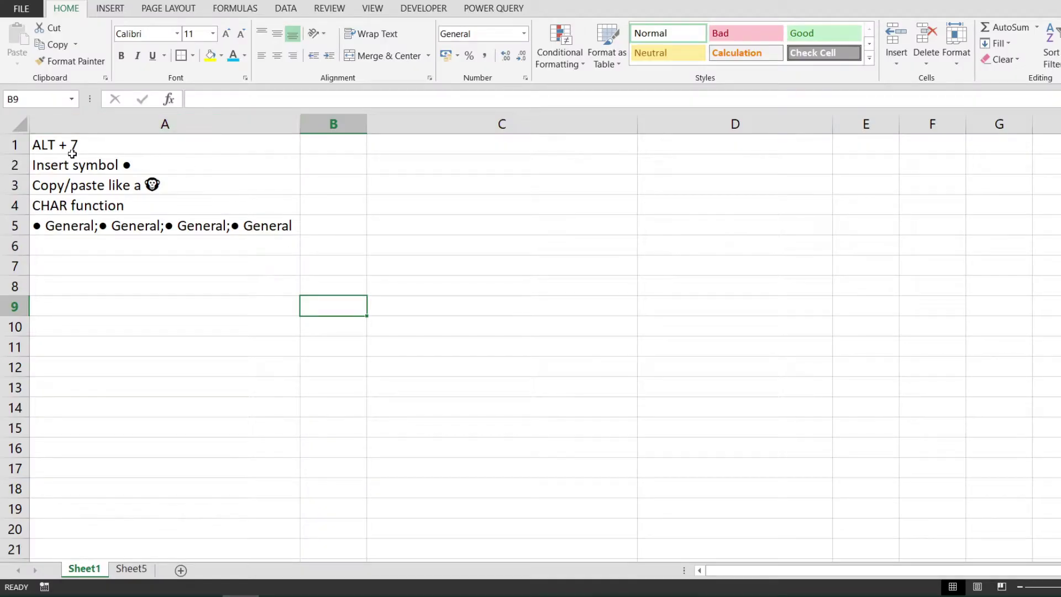
# Make the first three list entries, cells A1 to A3 on Sheet1, bold.
pyautogui.click(56, 136)
pyautogui.hotkey('shift', 'Down')
pyautogui.hotkey('shift', 'Down')
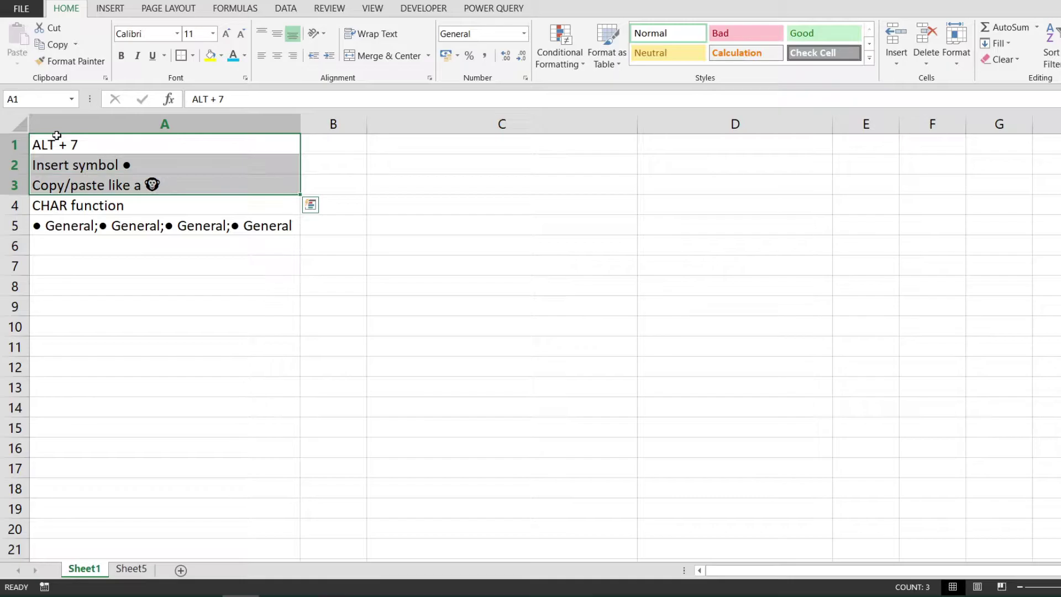
pyautogui.hotkey('ctrl', 'b')
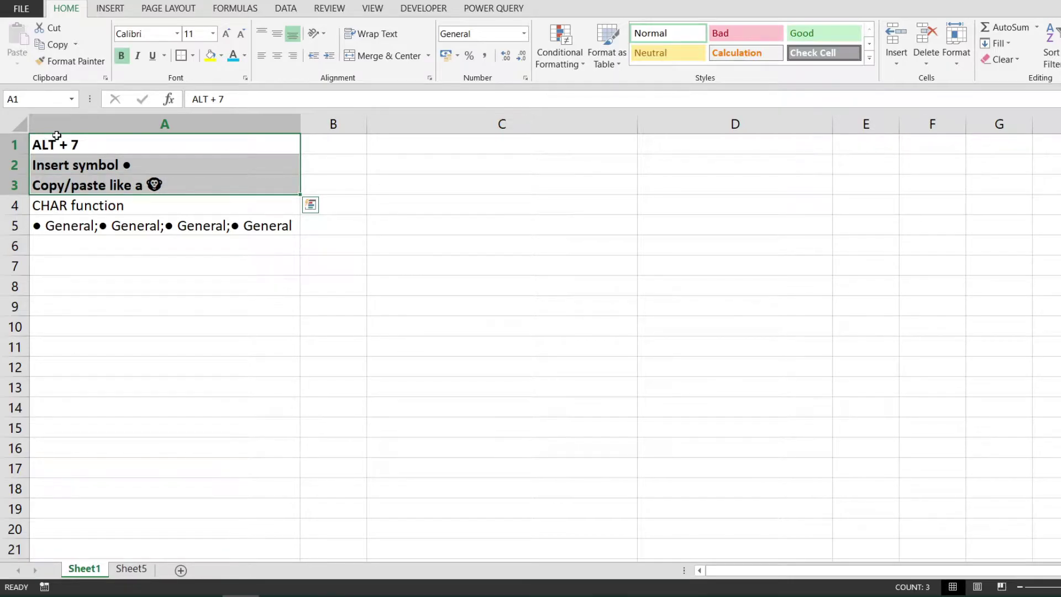
pyautogui.press('Right')
pyautogui.press('Left')
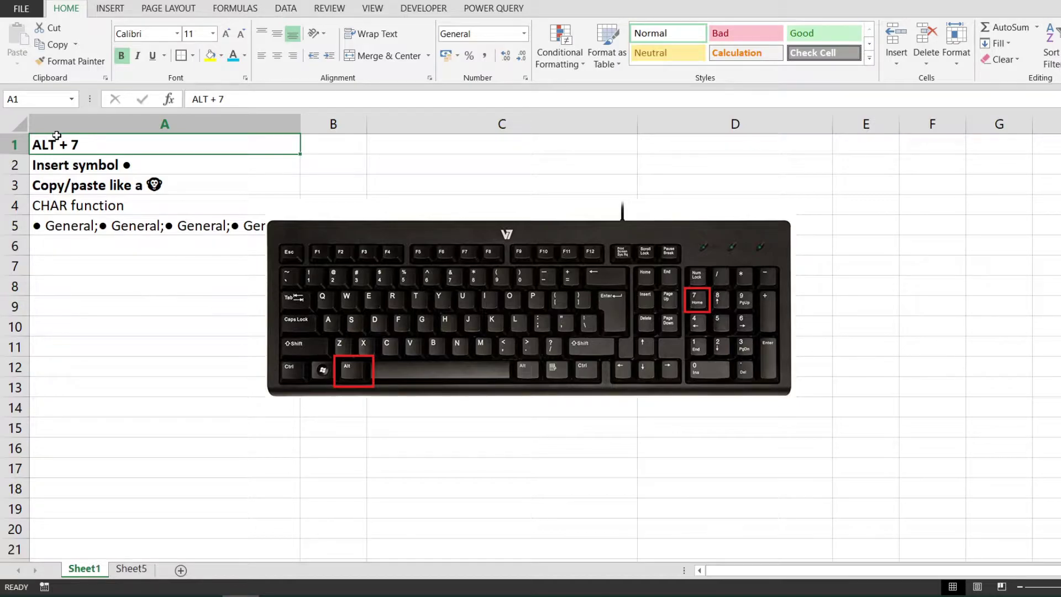
pyautogui.press('Down')
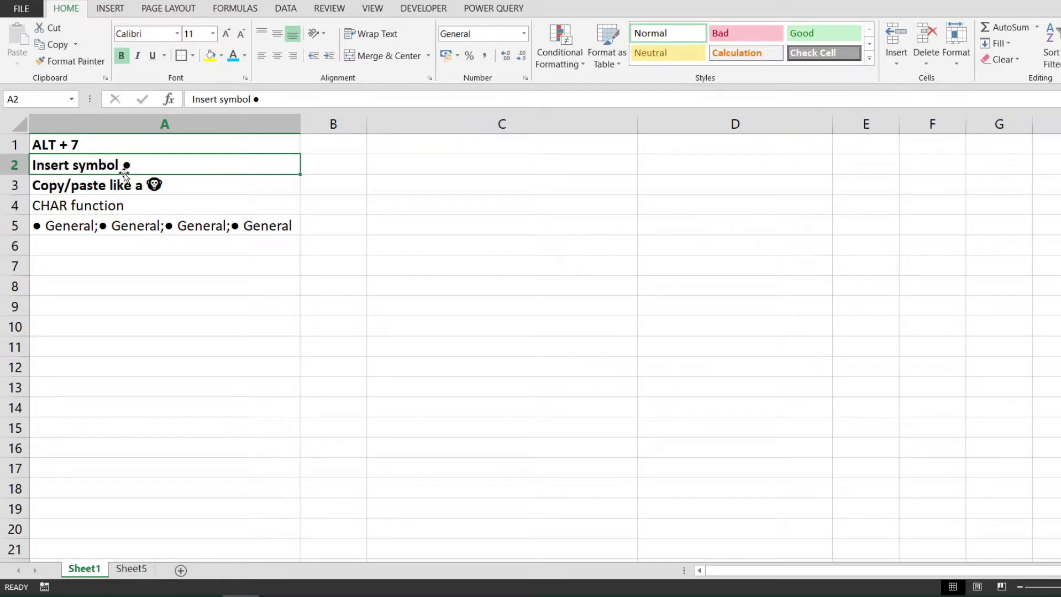
pyautogui.press('Down')
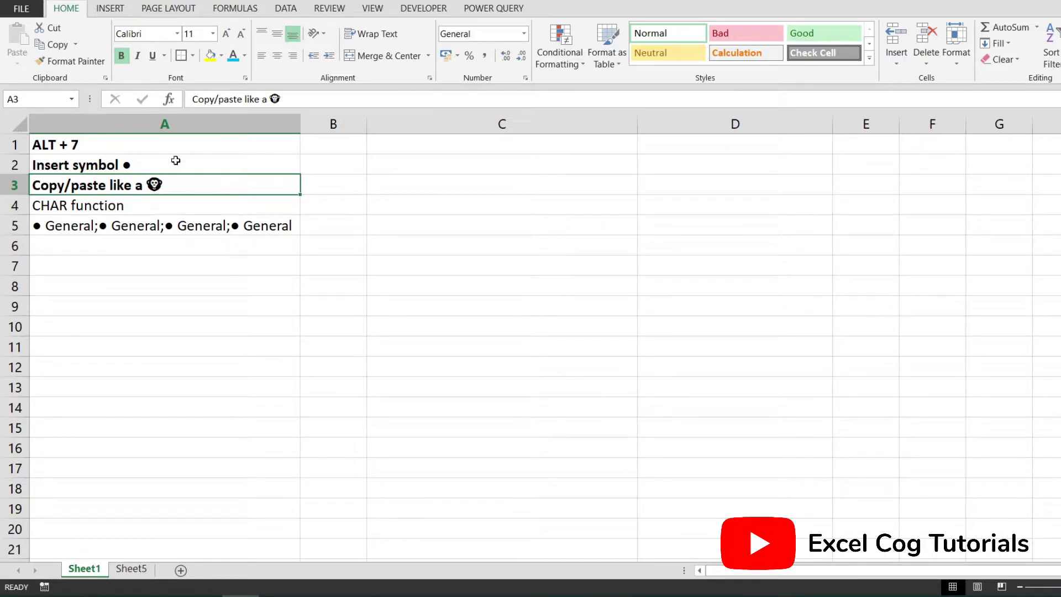
pyautogui.click(157, 208)
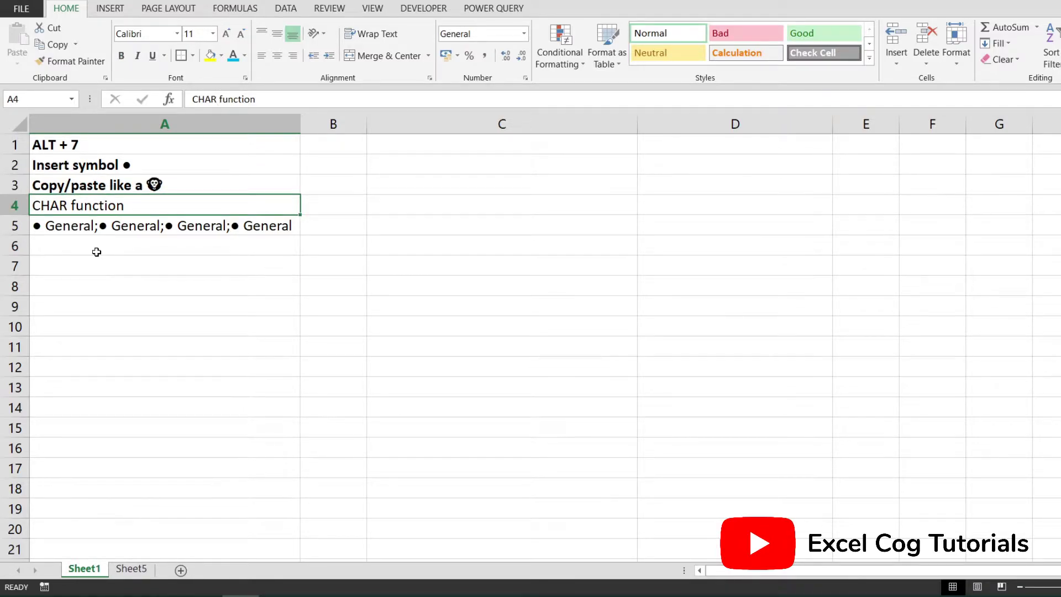
pyautogui.press('Right')
pyautogui.press('Left')
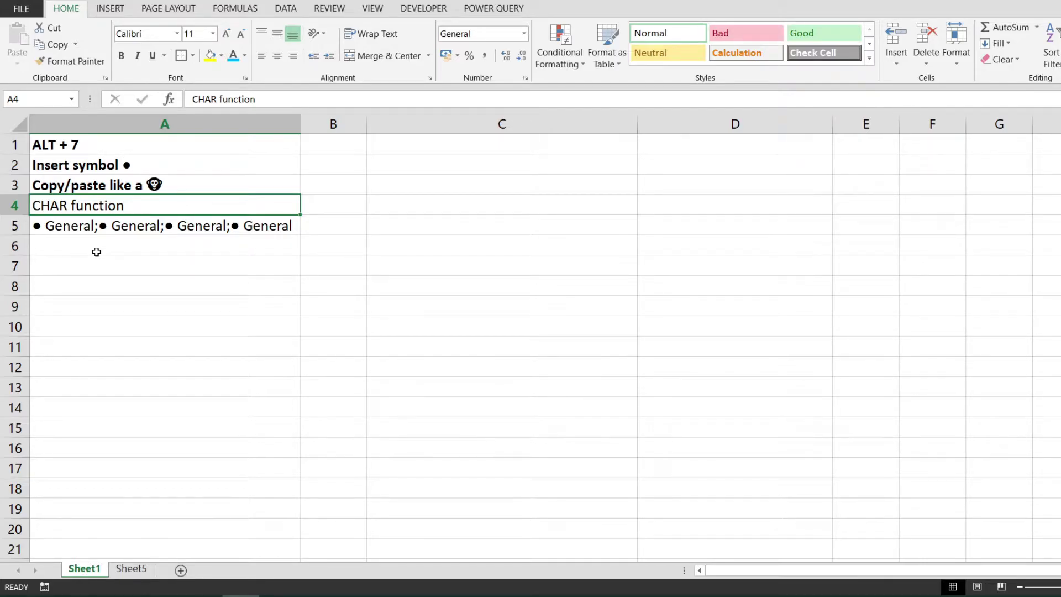
pyautogui.press('Down')
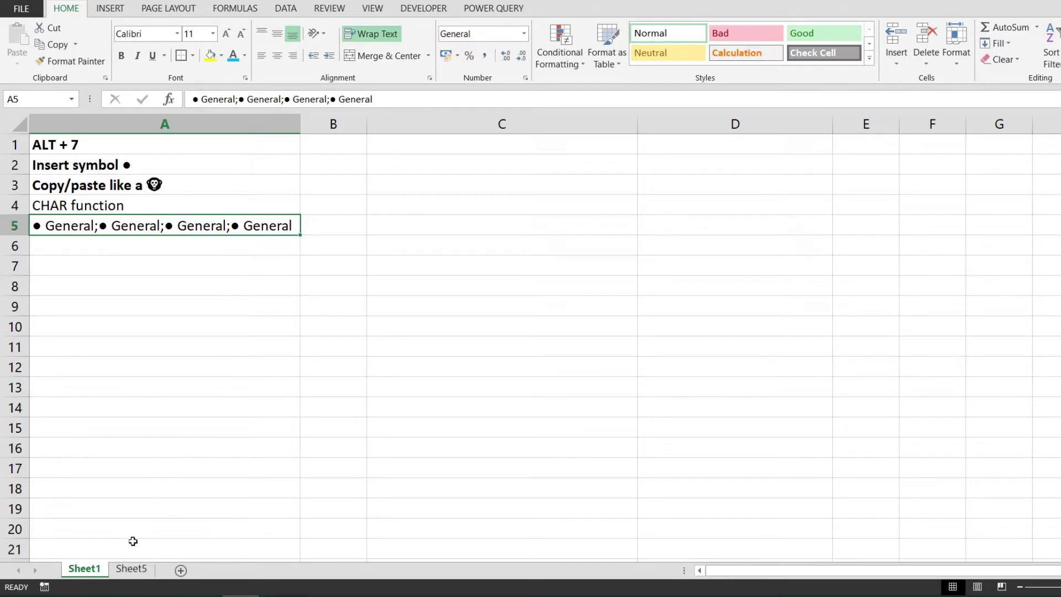
# On Sheet5, insert a • bullet and a space before Tesla (TSLA) in cell A6.
pyautogui.click(132, 574)
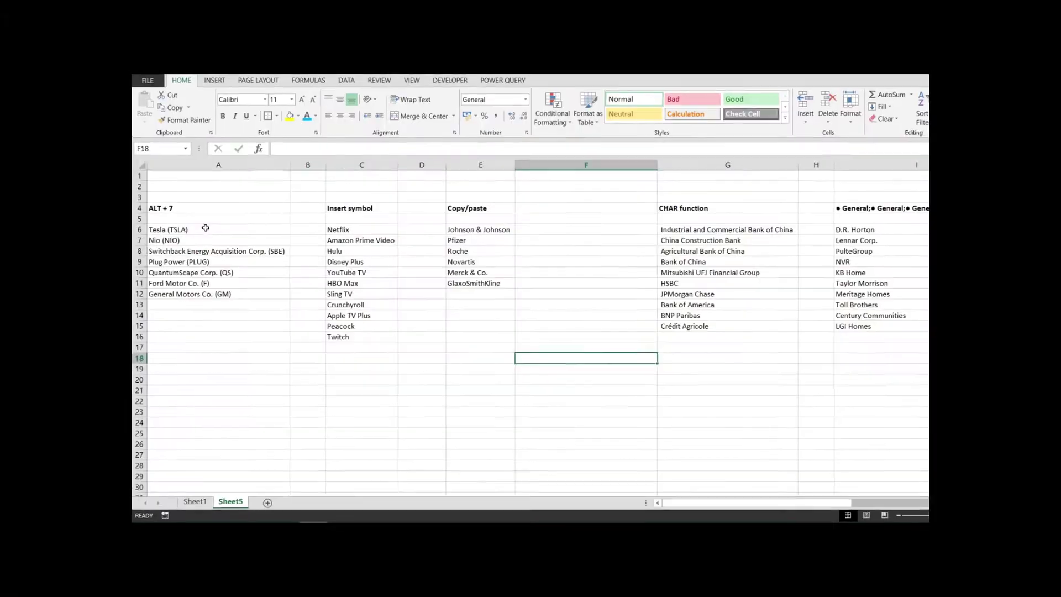
pyautogui.click(98, 206)
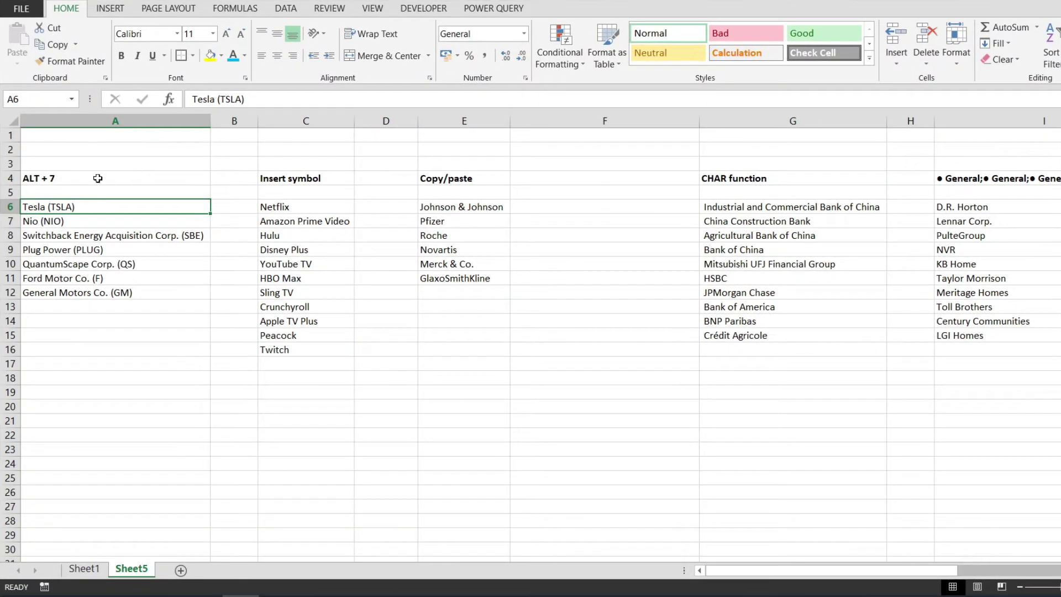
pyautogui.click(191, 98)
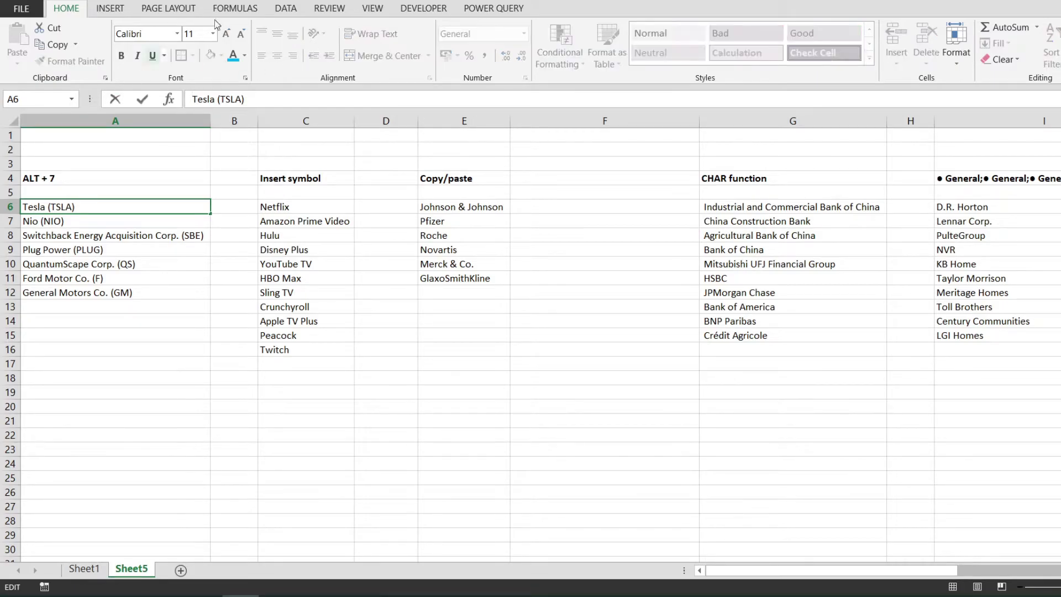
pyautogui.press('alt')
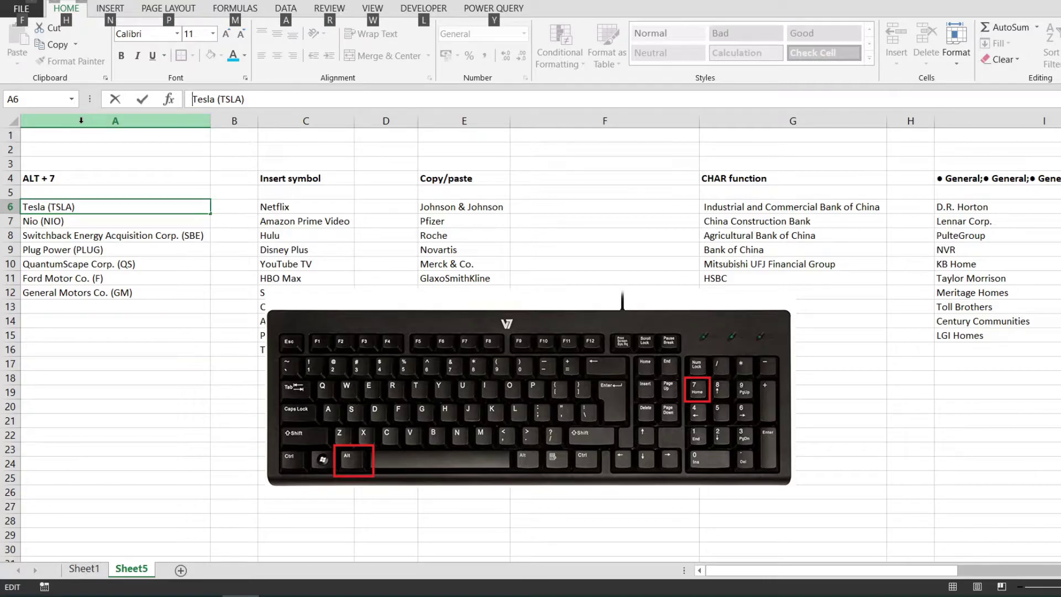
pyautogui.write('•')
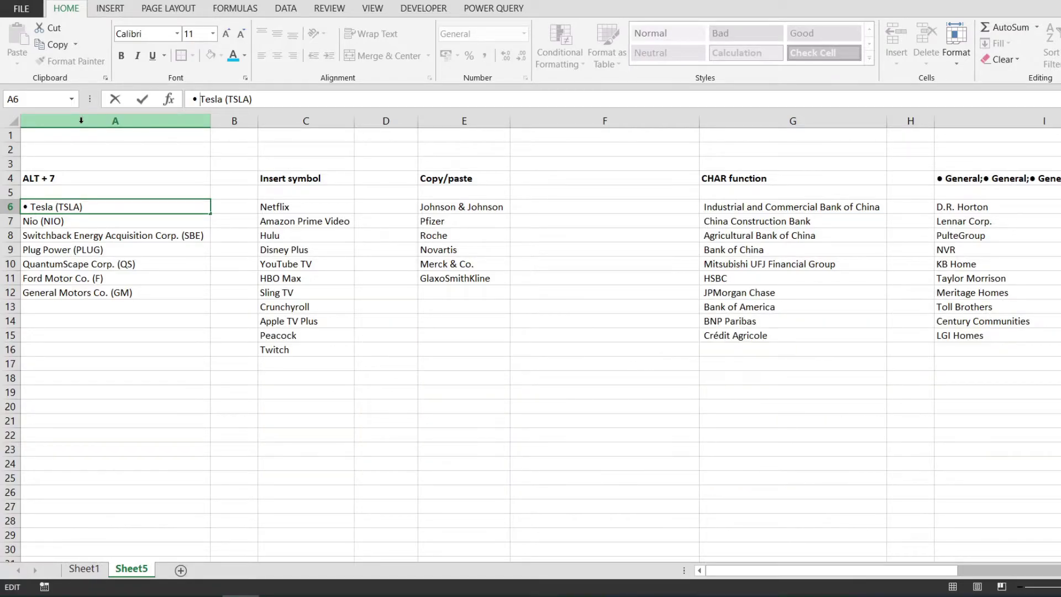
pyautogui.press('Return')
# Insert a • bullet and a space before Nio (NIO) in cell A7.
pyautogui.press('F2')
pyautogui.press('Home')
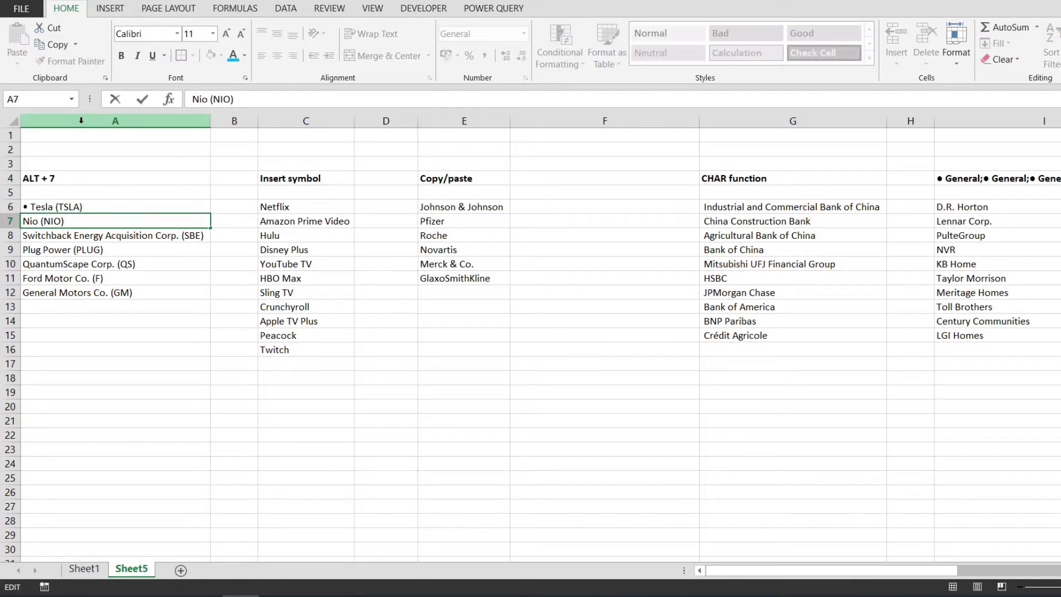
pyautogui.write('•')
pyautogui.press('Return')
pyautogui.press('Up')
pyautogui.press('Up')
pyautogui.press('Down')
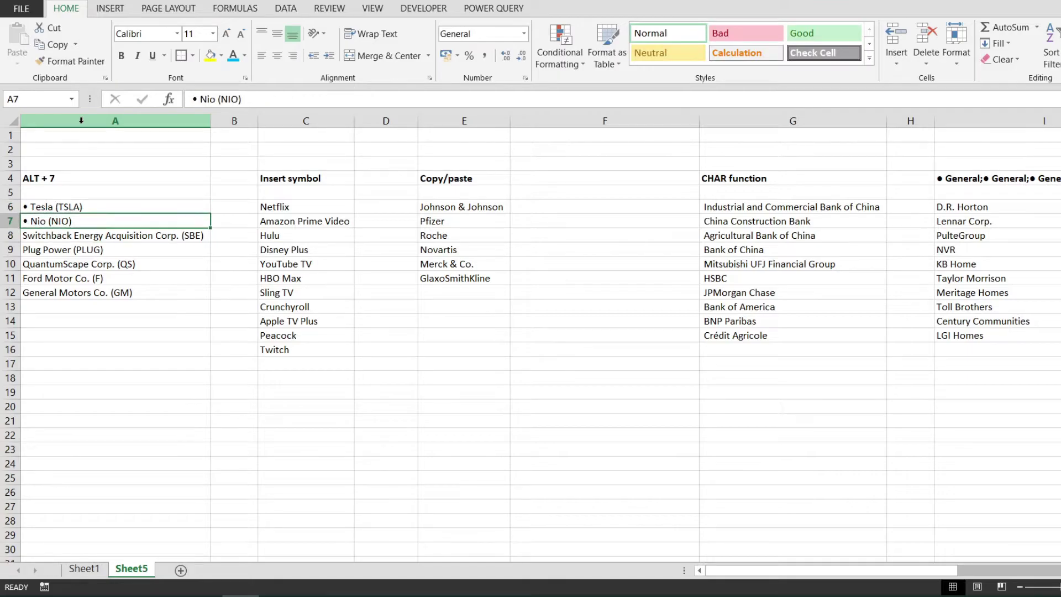
pyautogui.press('Up')
pyautogui.press('Down')
pyautogui.press('Up')
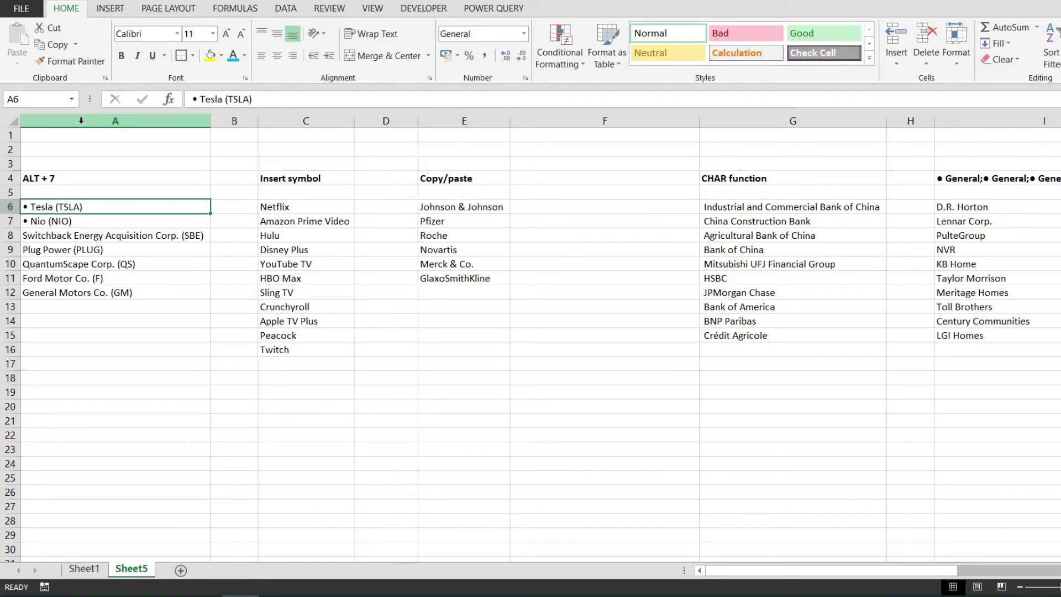
pyautogui.press('Down')
pyautogui.press('Down')
pyautogui.press('Up')
pyautogui.press('Up')
pyautogui.press('Right')
pyautogui.press('Right')
pyautogui.press('Right')
pyautogui.press('Down')
pyautogui.press('Right')
pyautogui.press('Up')
pyautogui.press('Left')
pyautogui.press('Left')
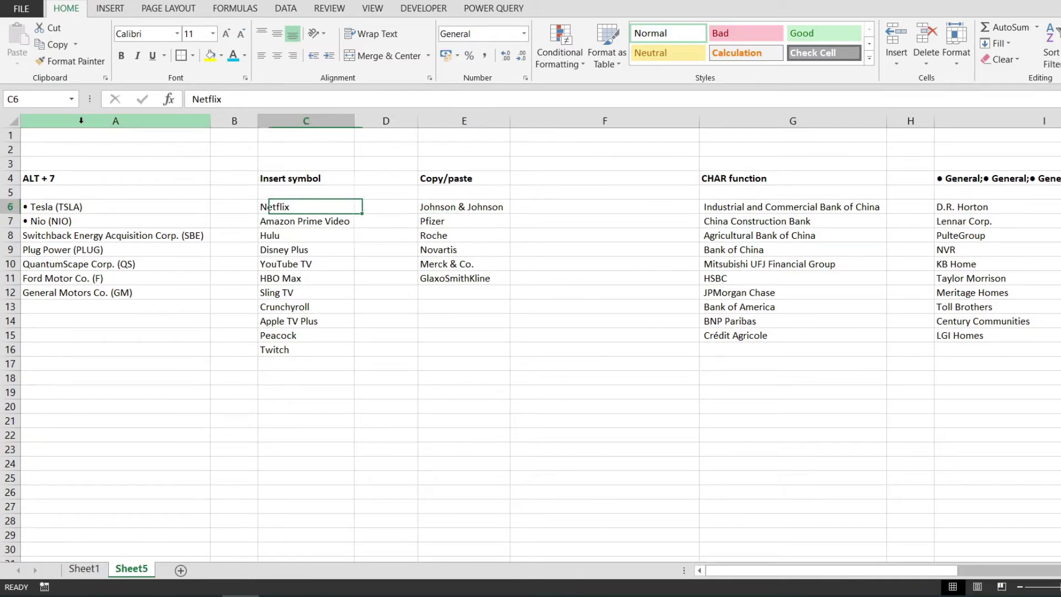
pyautogui.press('Left')
pyautogui.press('Down')
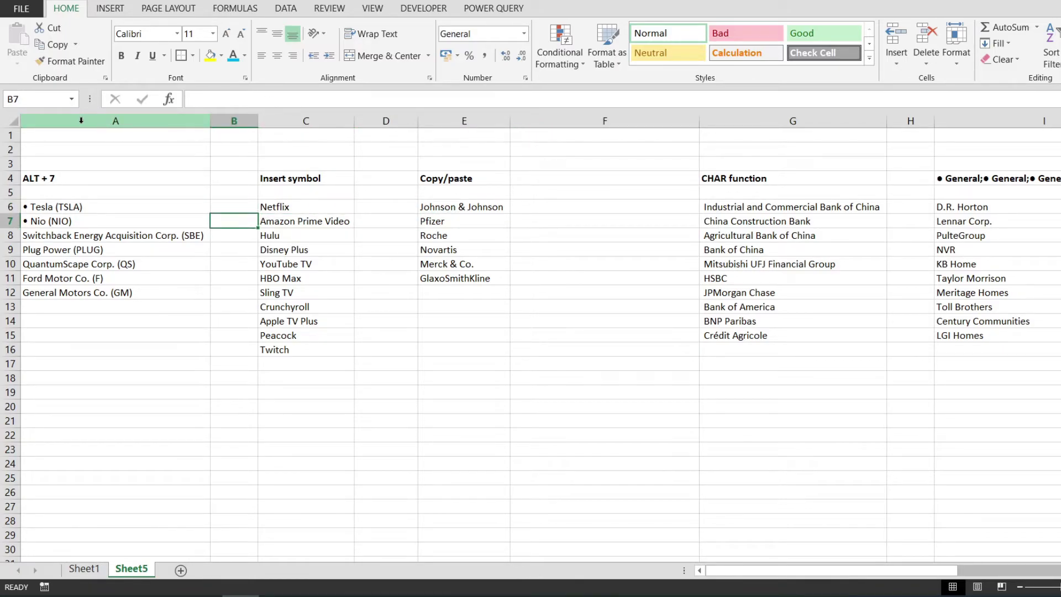
pyautogui.press('Left')
pyautogui.press('Up')
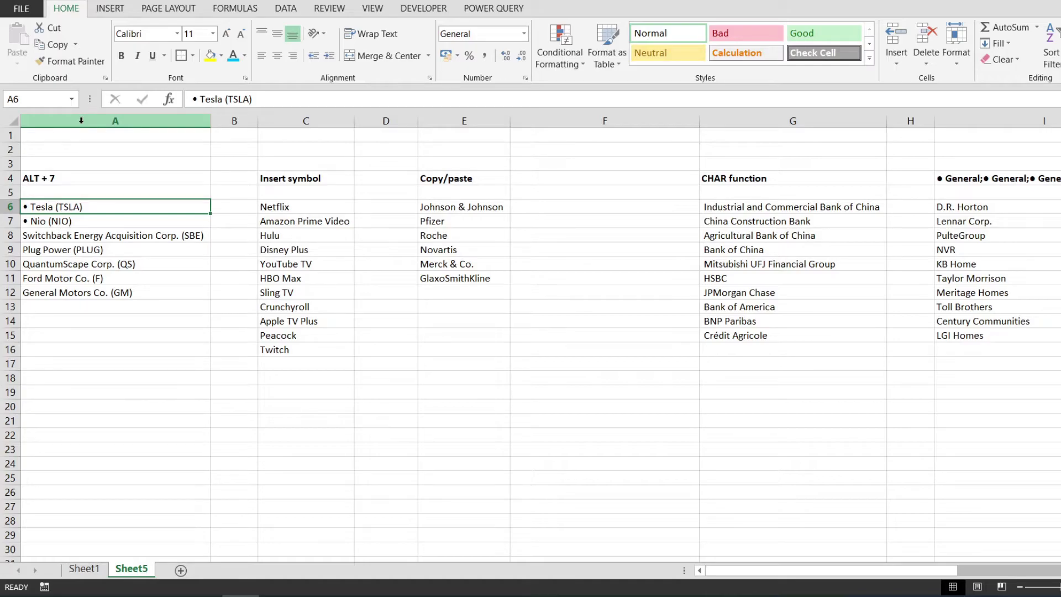
# Start inserting a symbol at the beginning of Netflix in cell C6 and set the symbol font to Verdana.
pyautogui.press('Right')
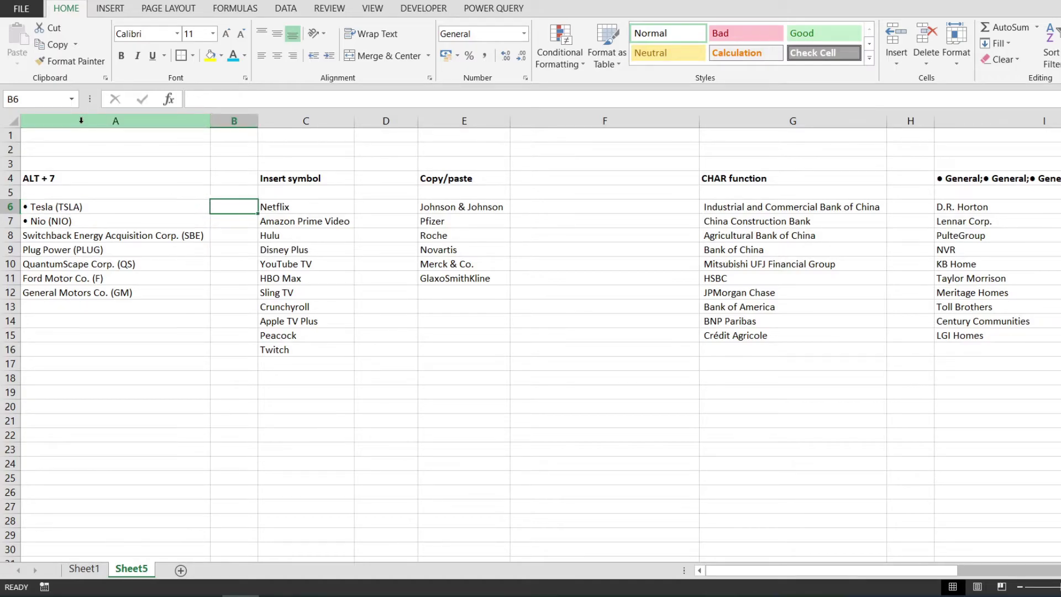
pyautogui.press('Right')
pyautogui.press('F2')
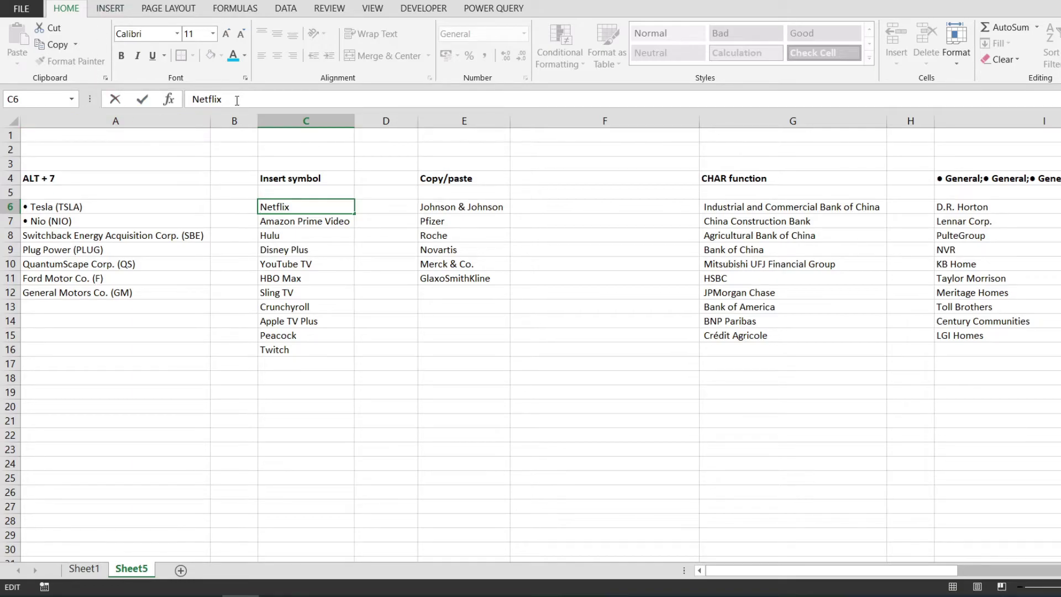
pyautogui.press('Home')
pyautogui.click(115, 10)
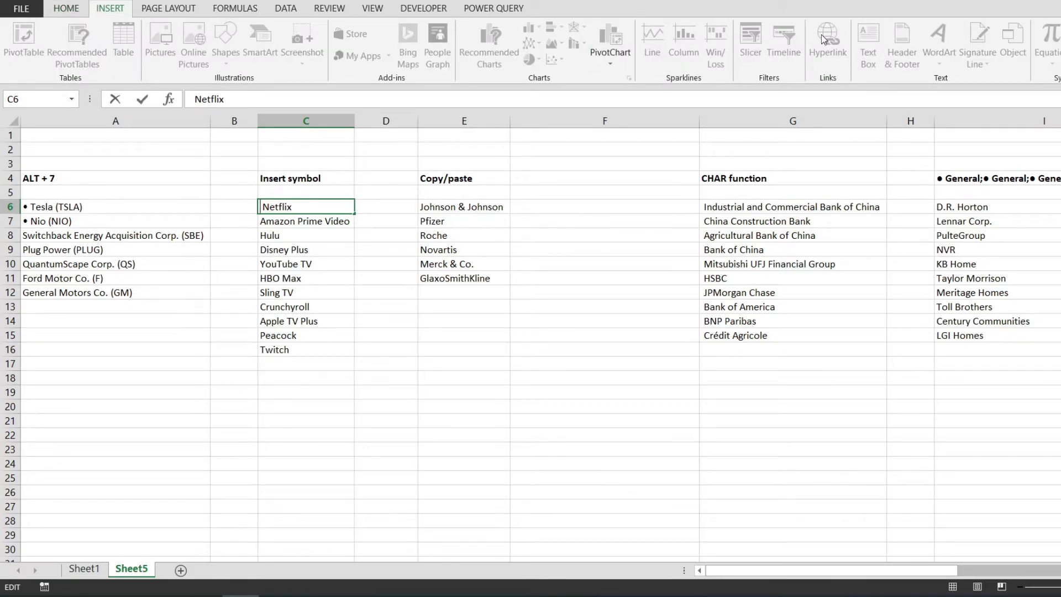
pyautogui.click(1017, 36)
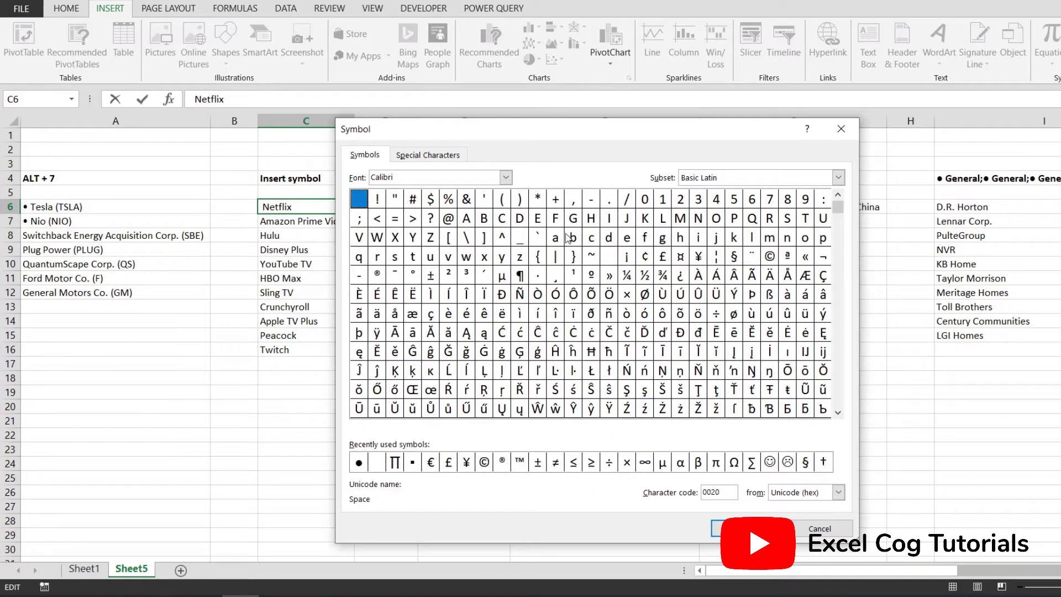
pyautogui.rightClick(410, 176)
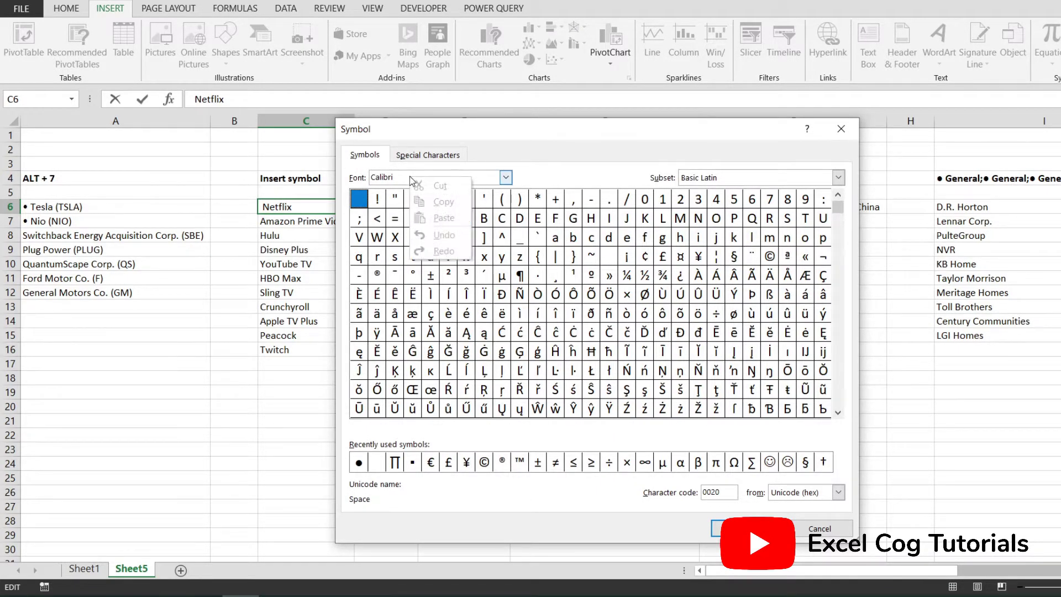
pyautogui.write('VERDA')
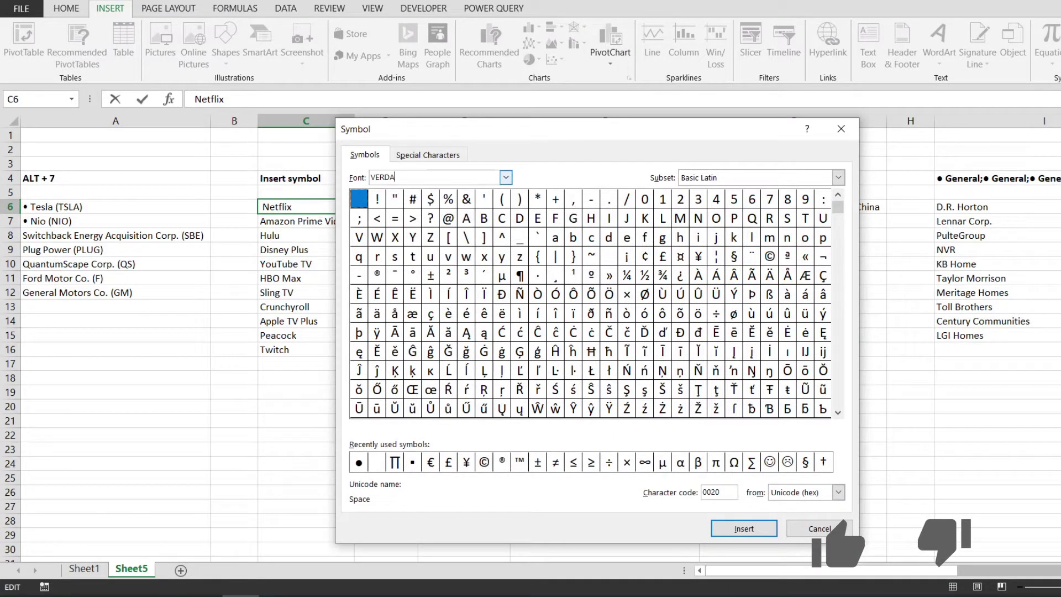
pyautogui.write('NA')
pyautogui.press('Return')
# Insert the Black Circle symbol (character code 25CF) before Netflix and commit the cell entry.
pyautogui.moveTo(838, 208); pyautogui.dragTo(818, 404)
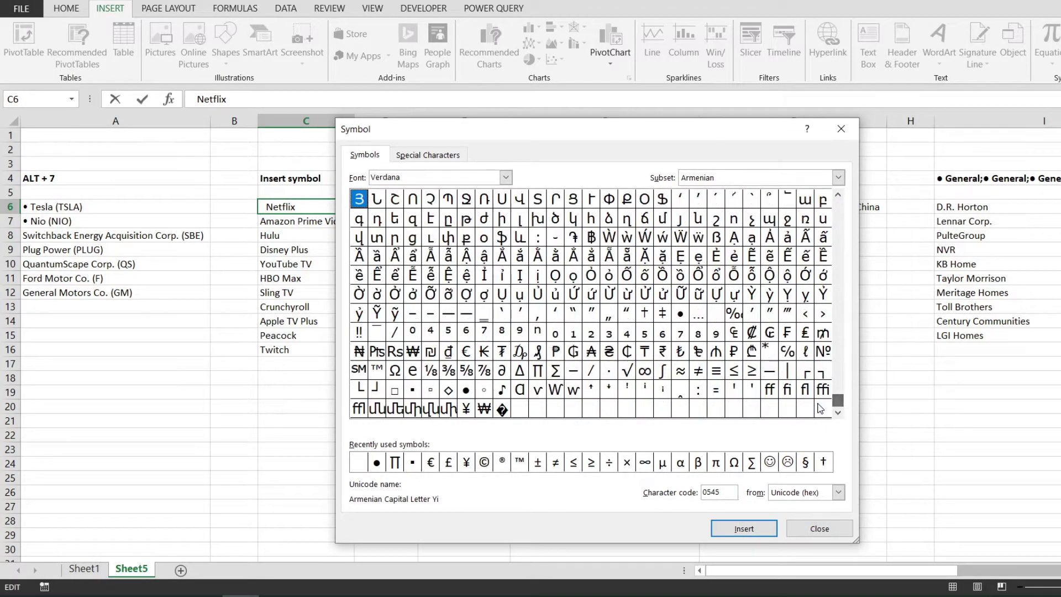
pyautogui.click(466, 390)
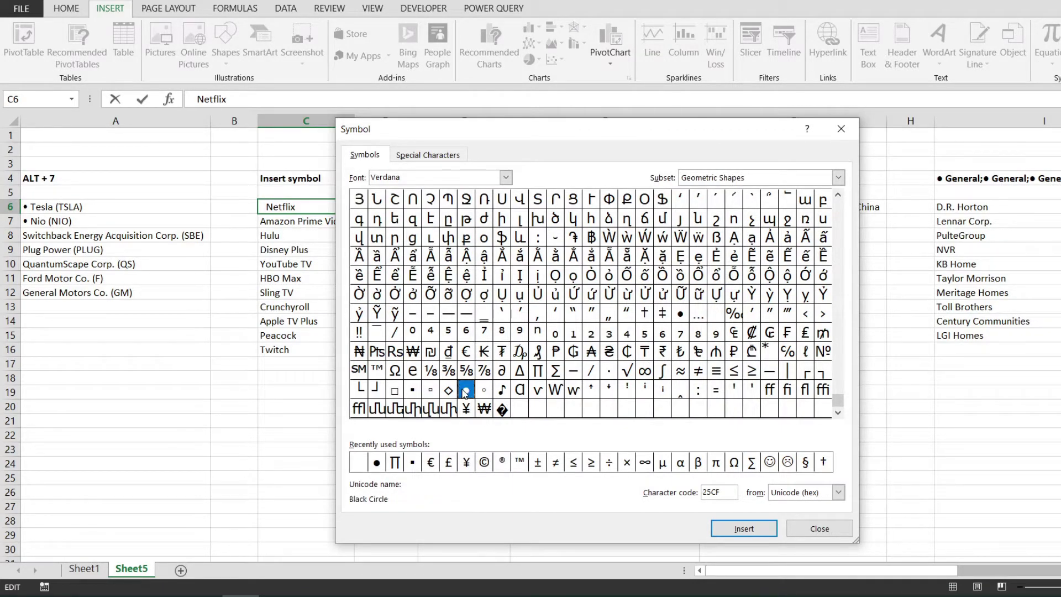
pyautogui.click(745, 530)
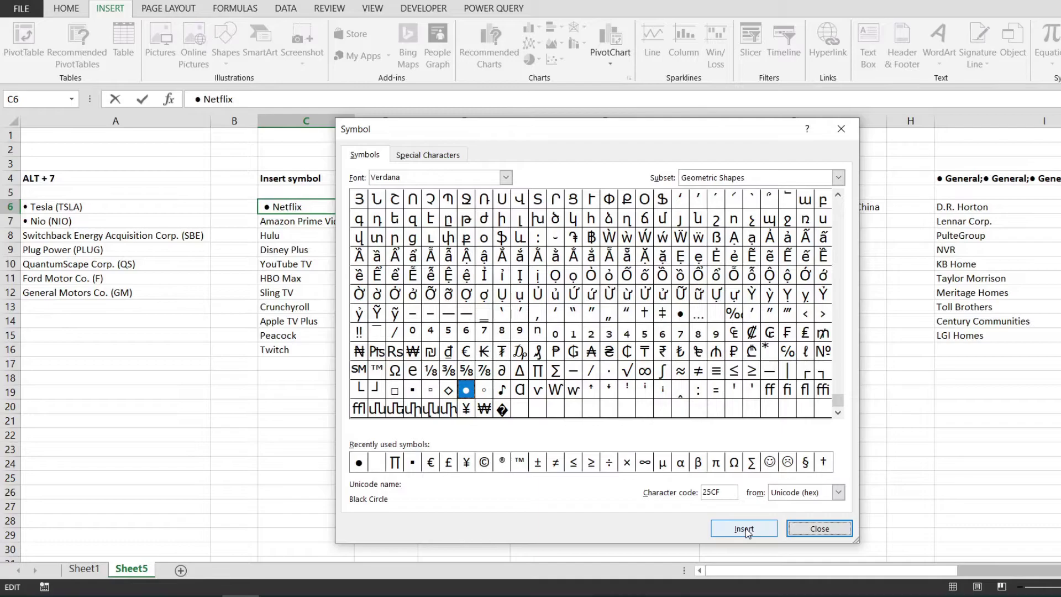
pyautogui.click(803, 523)
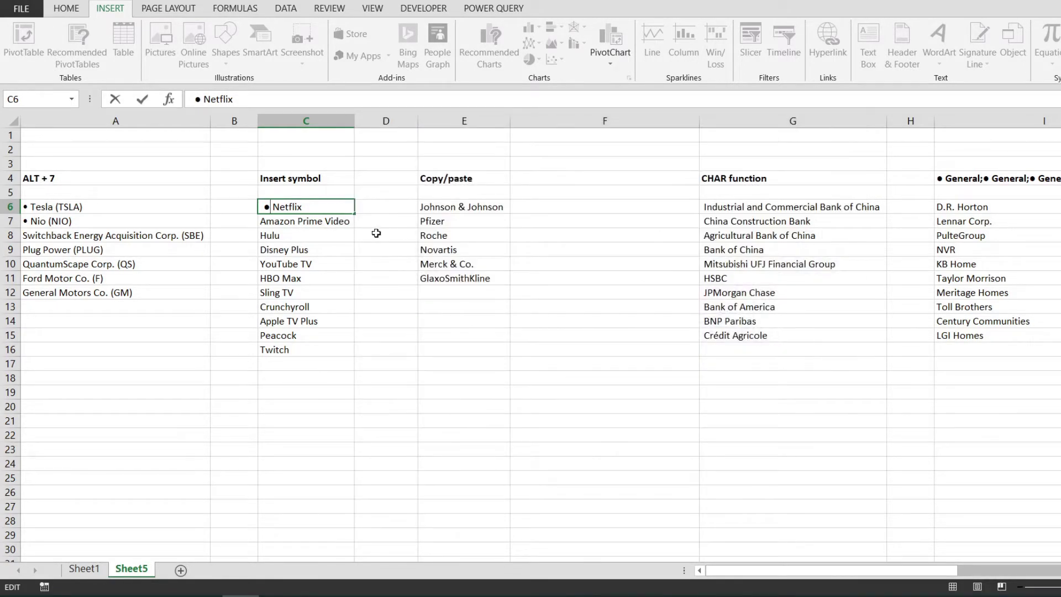
pyautogui.press('Return')
pyautogui.click(264, 209)
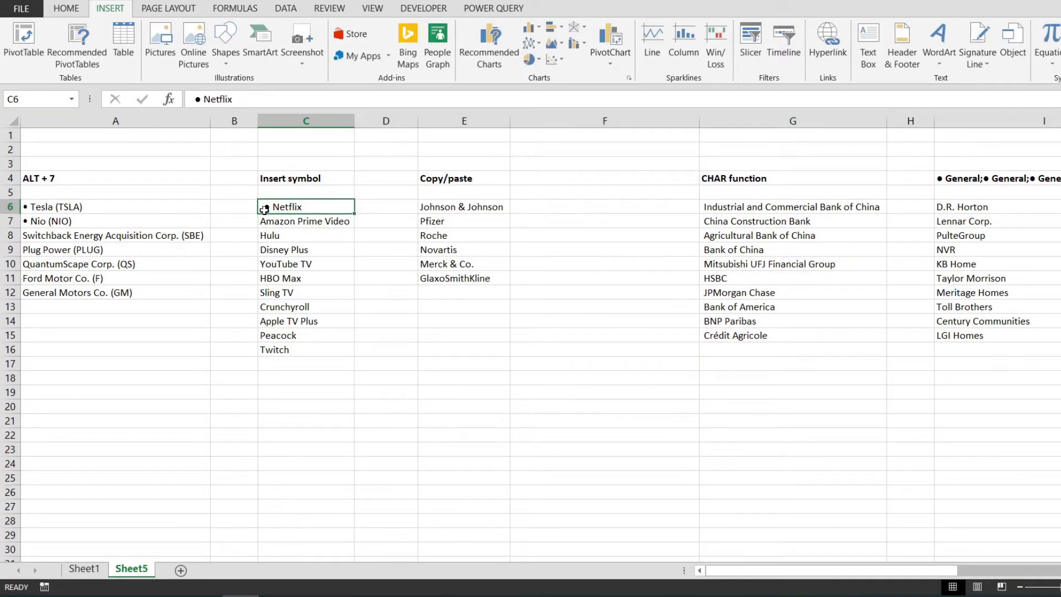
pyautogui.click(376, 221)
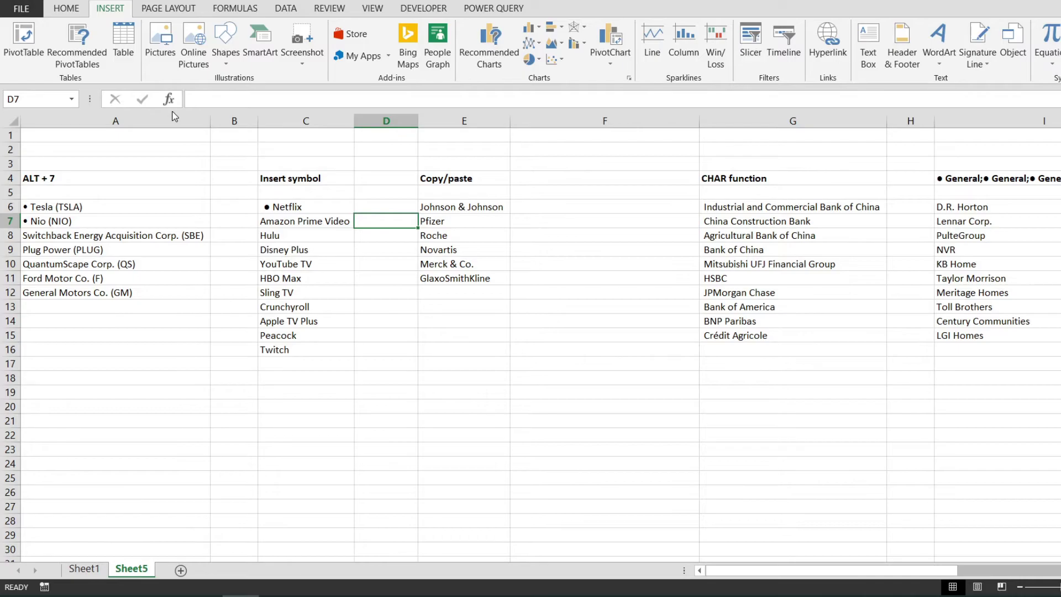
# Copy only the ● bullet character from the Netflix entry in cell C6.
pyautogui.press('Left')
pyautogui.press('Up')
pyautogui.press('F2')
pyautogui.press('Home')
pyautogui.press('Right')
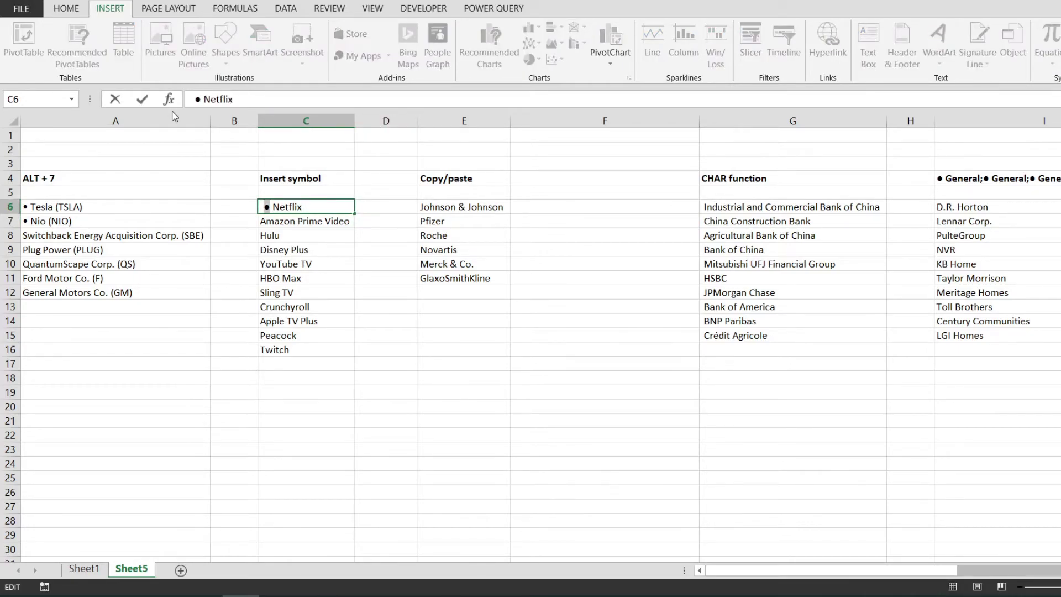
pyautogui.press('Tab')
# Paste the copied ● bullet, followed by a space, before Johnson & Johnson in cell E6.
pyautogui.press('Right')
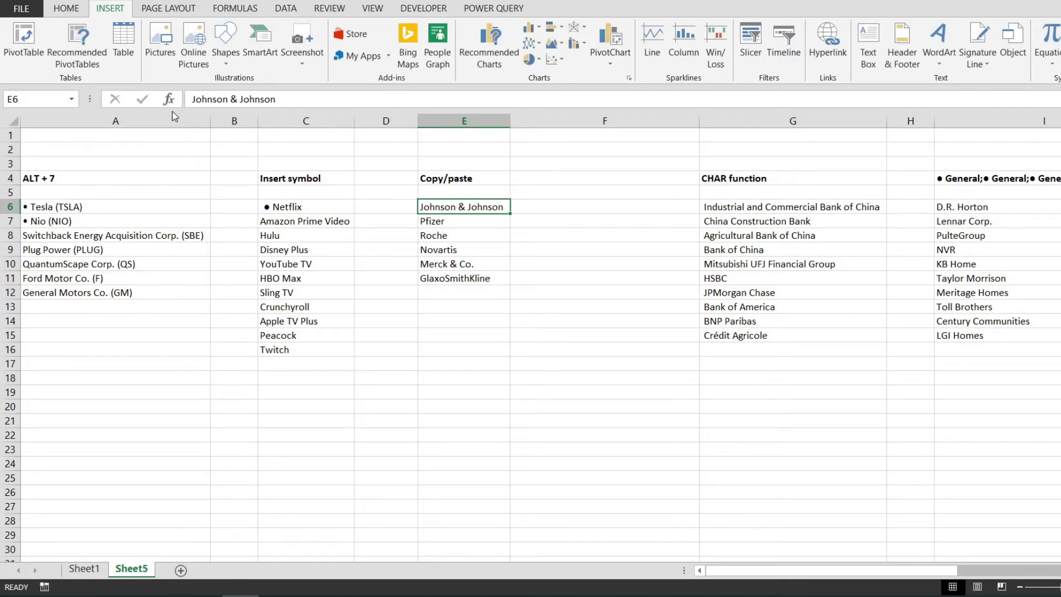
pyautogui.press('F2')
pyautogui.press('Home')
pyautogui.write('●')
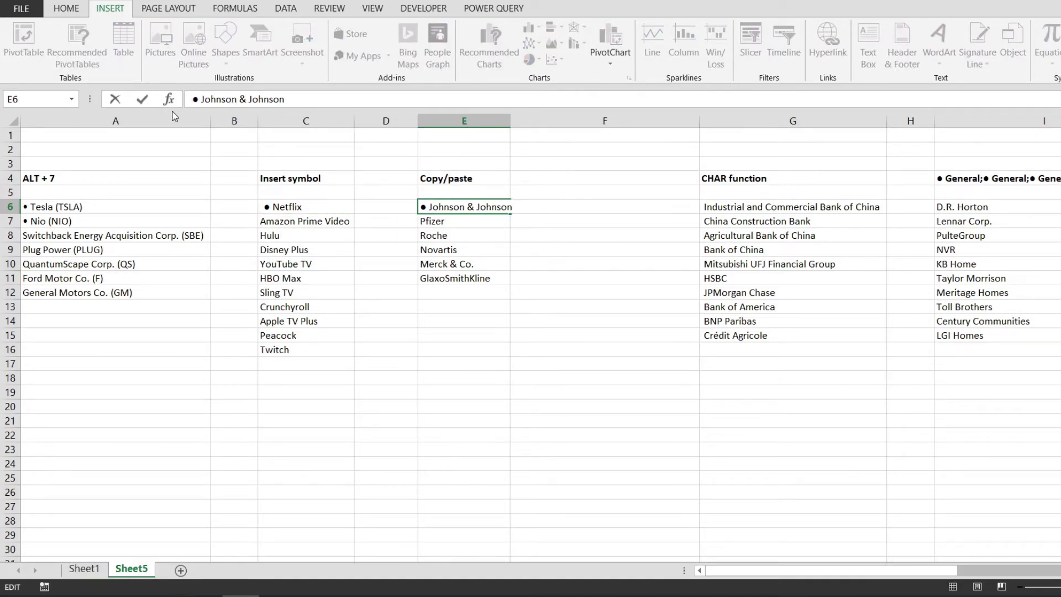
pyautogui.press('Return')
pyautogui.press('Up')
pyautogui.press('Left')
pyautogui.press('Right')
pyautogui.press('Down')
pyautogui.press('Left')
pyautogui.press('Up')
pyautogui.press('Right')
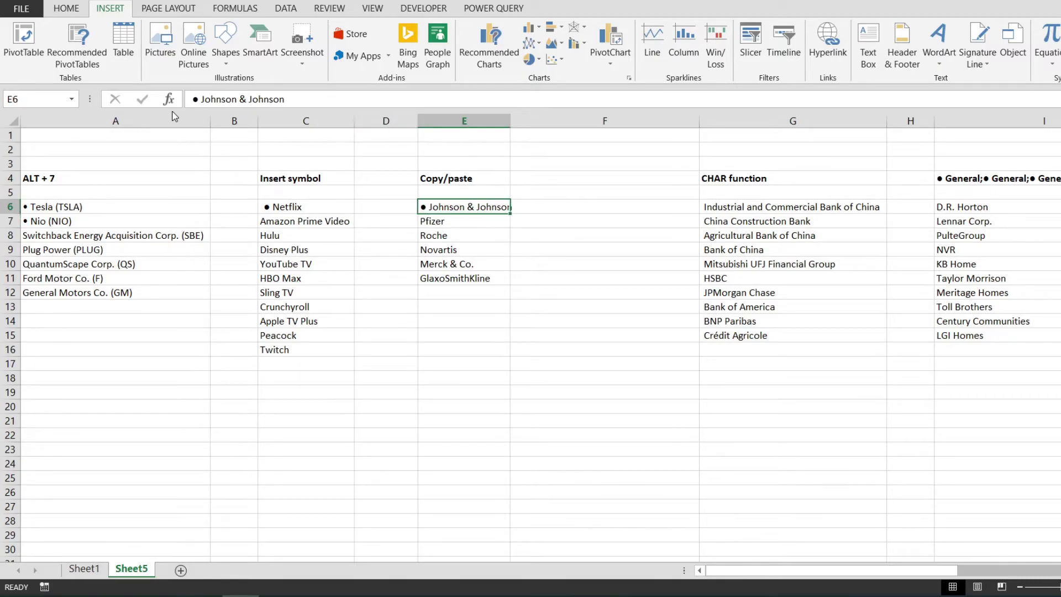
# Move the homebuilder list together with its format-code heading from I4:I15 to column K, starting at K4.
pyautogui.press('Right')
pyautogui.press('Right')
pyautogui.press('Right')
pyautogui.press('Right')
pyautogui.press('Right')
pyautogui.press('Right')
pyautogui.press('Up')
pyautogui.press('Left')
pyautogui.press('Left')
pyautogui.press('Left')
pyautogui.press('Up')
pyautogui.press('Right')
pyautogui.hotkey('shift', 'Down')
pyautogui.hotkey('shift', 'Down')
pyautogui.hotkey('shift', 'Down')
pyautogui.hotkey('shift', 'Down')
pyautogui.hotkey('shift', 'Down')
pyautogui.hotkey('shift', 'Down')
pyautogui.hotkey('shift', 'Down')
pyautogui.hotkey('shift', 'Down')
pyautogui.hotkey('shift', 'Down')
pyautogui.hotkey('shift', 'Down')
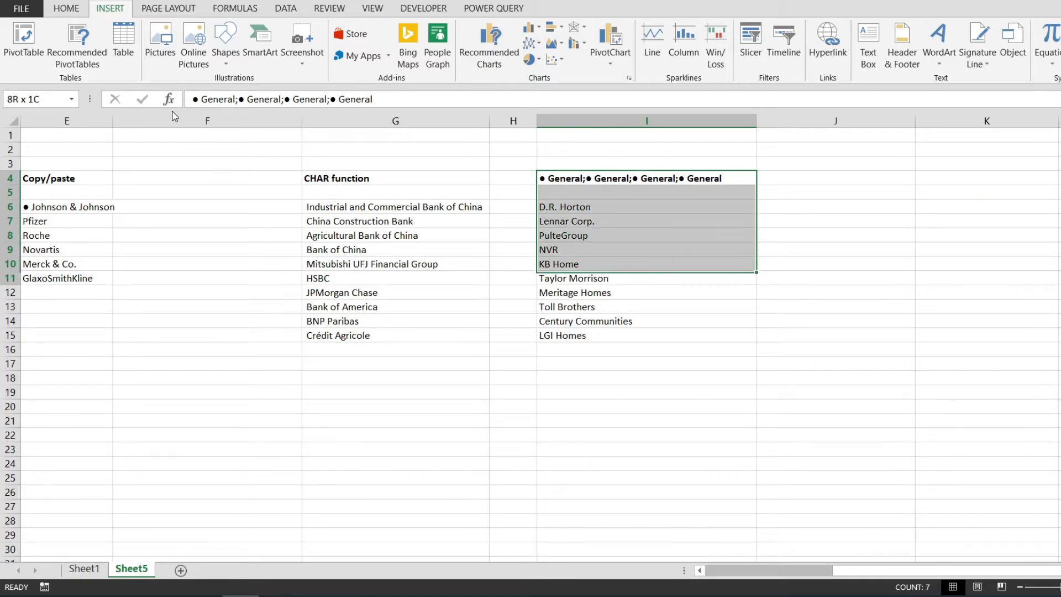
pyautogui.hotkey('shift', 'Down')
pyautogui.press('Right')
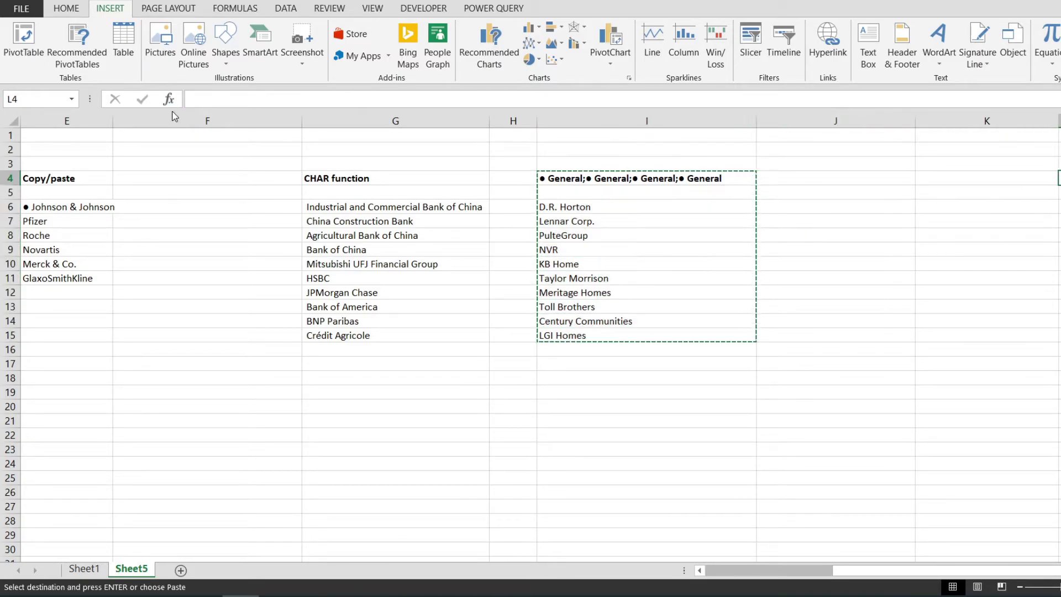
pyautogui.press('Return')
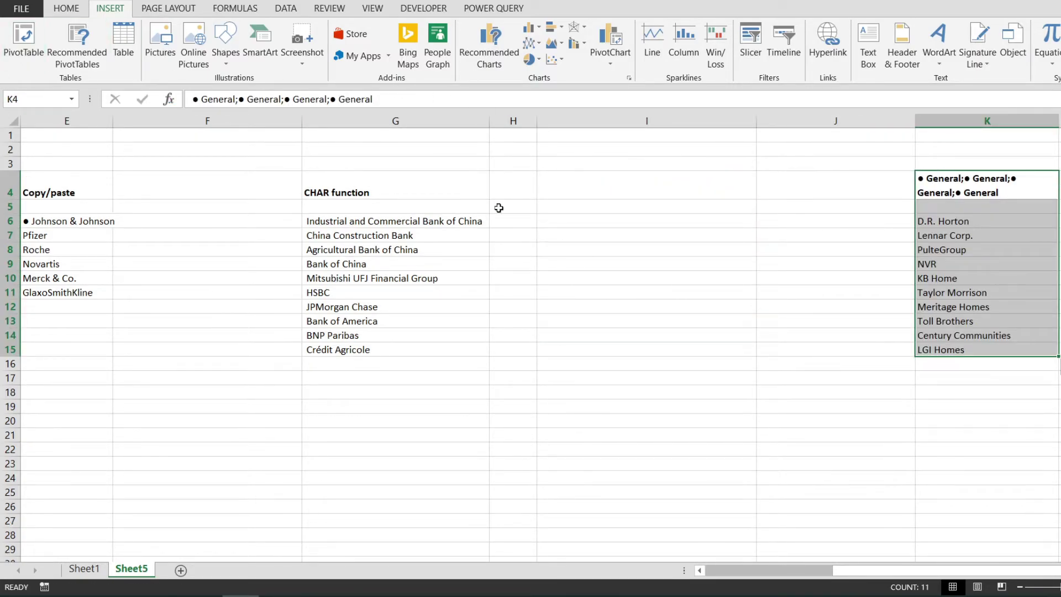
# Enter the formula =CHAR(149) in cell H6 beside the first bank name.
pyautogui.click(402, 235)
pyautogui.click(502, 221)
pyautogui.write('=VH')
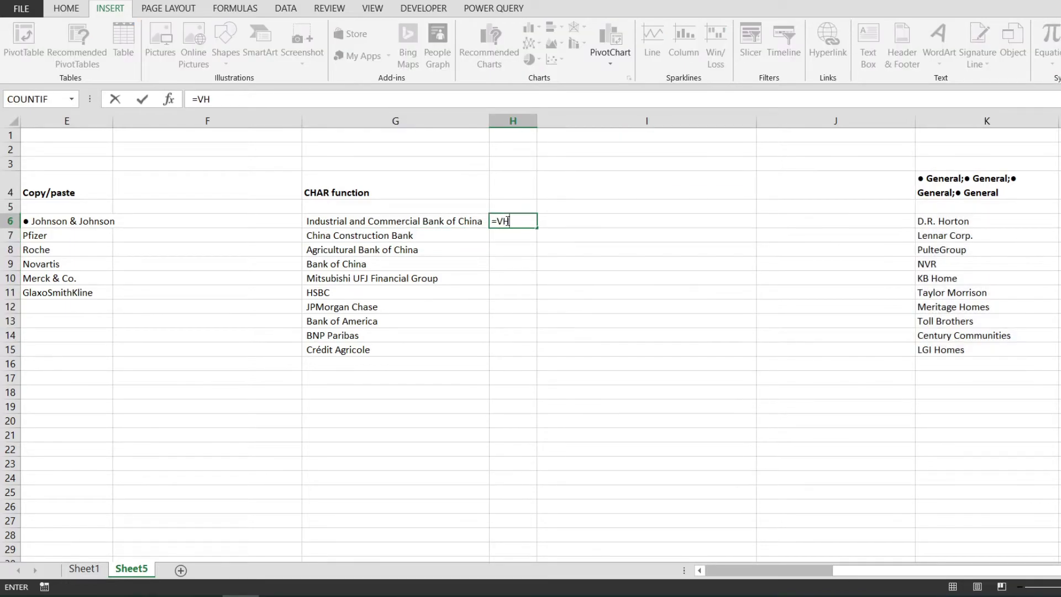
pyautogui.press('BackSpace')
pyautogui.press('BackSpace')
pyautogui.write('CHAR(')
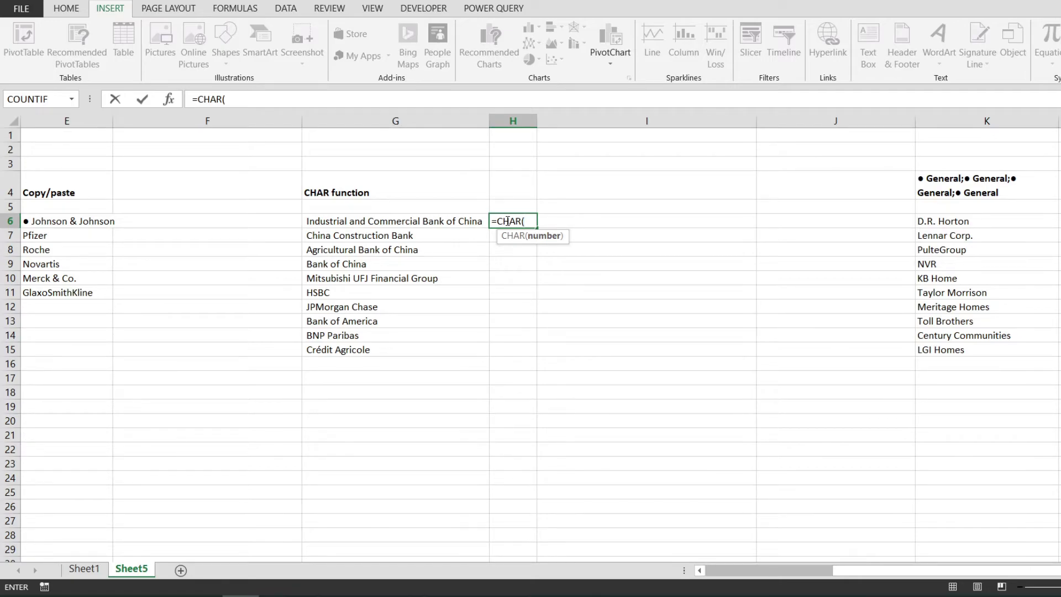
pyautogui.write('149)')
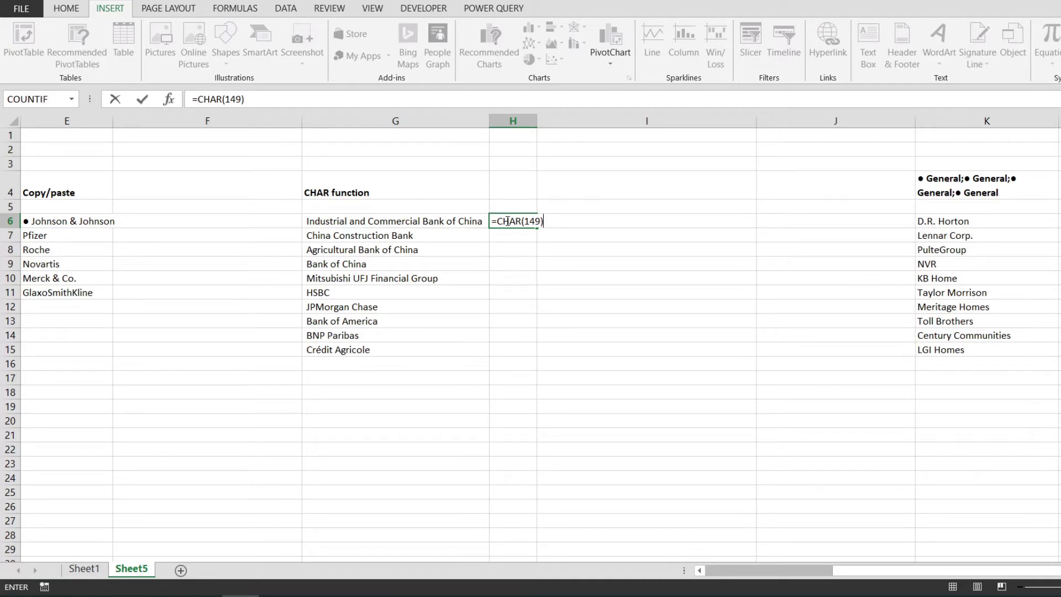
pyautogui.press('Return')
# Extend the formula in H6 to =CHAR(149)&" "&G6 so the bullet precedes the bank name.
pyautogui.click(506, 221)
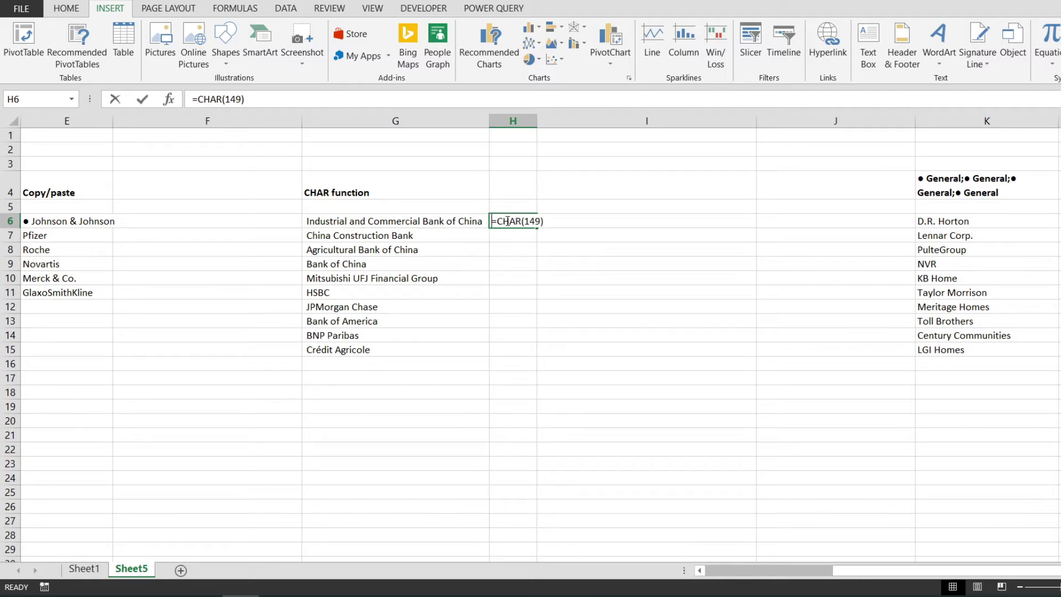
pyautogui.doubleClick(508, 221)
pyautogui.write('&""')
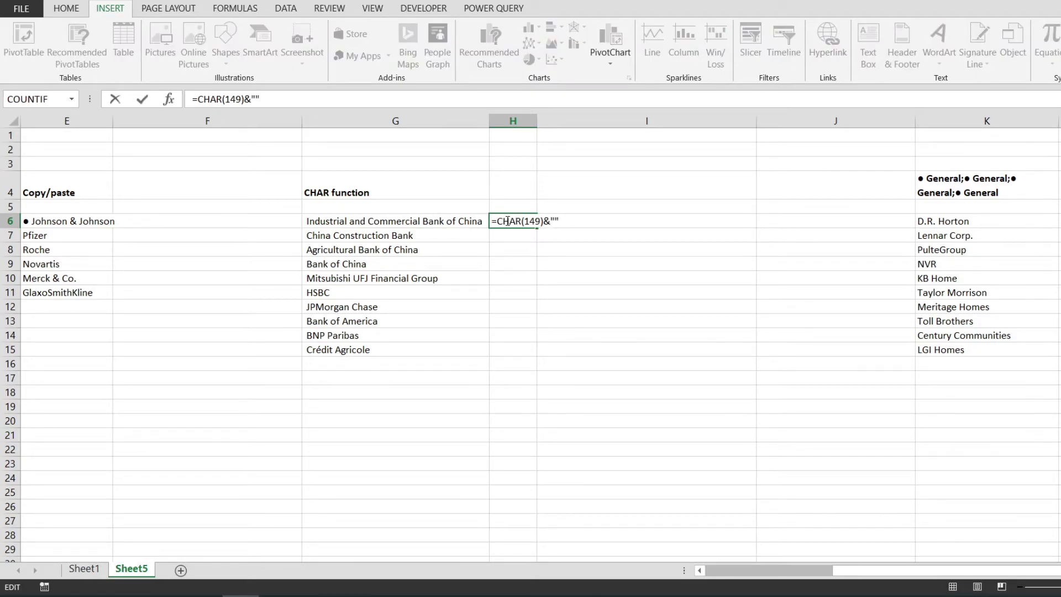
pyautogui.write(' &')
pyautogui.click(334, 221)
pyautogui.press('Return')
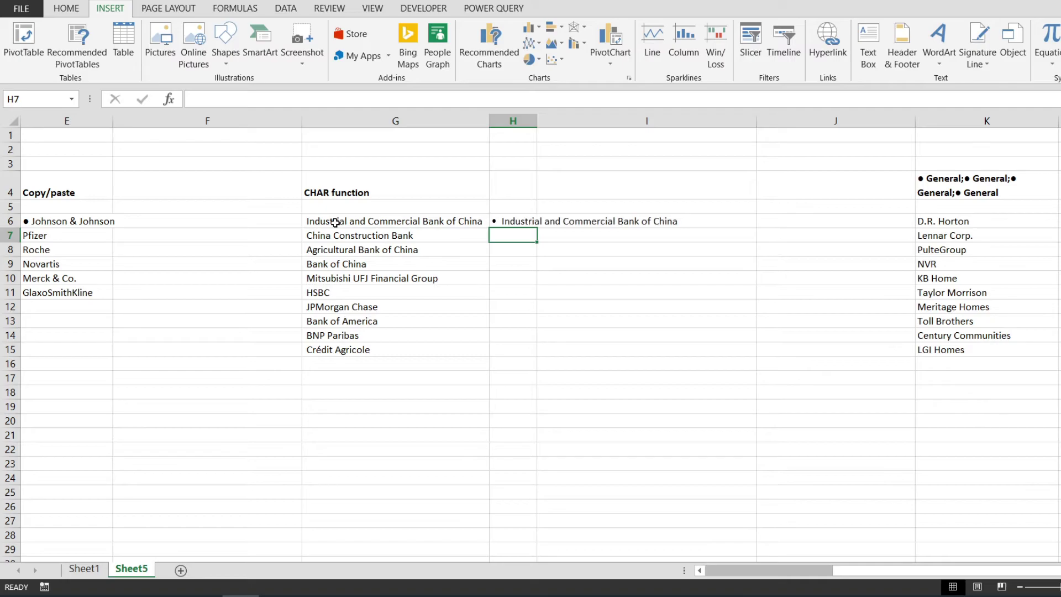
# Fill the H6 bullet formula down to H15 by copying the cells.
pyautogui.press('Up')
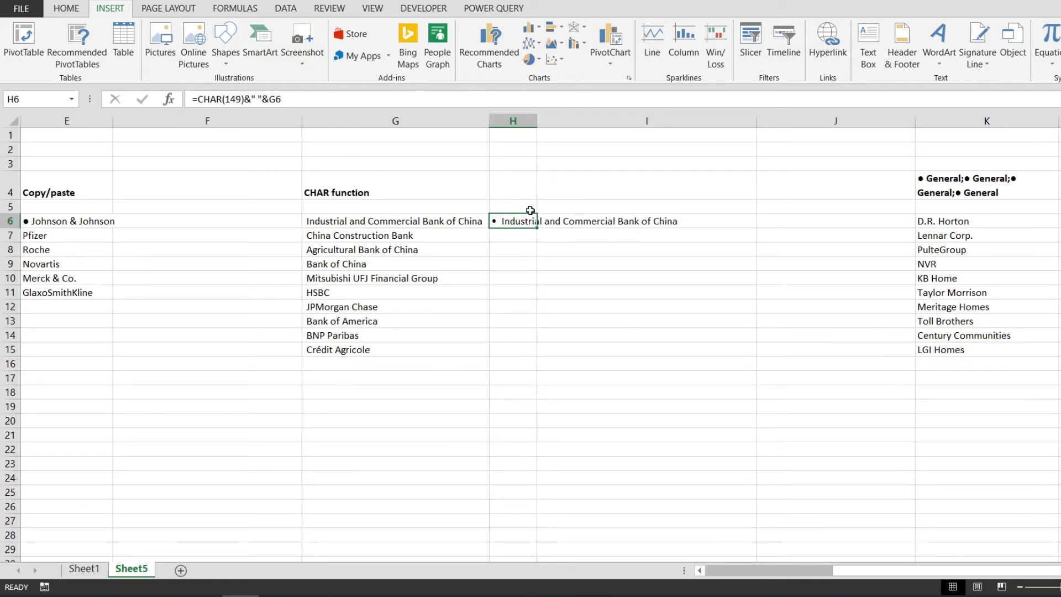
pyautogui.moveTo(540, 228); pyautogui.dragTo(540, 356)
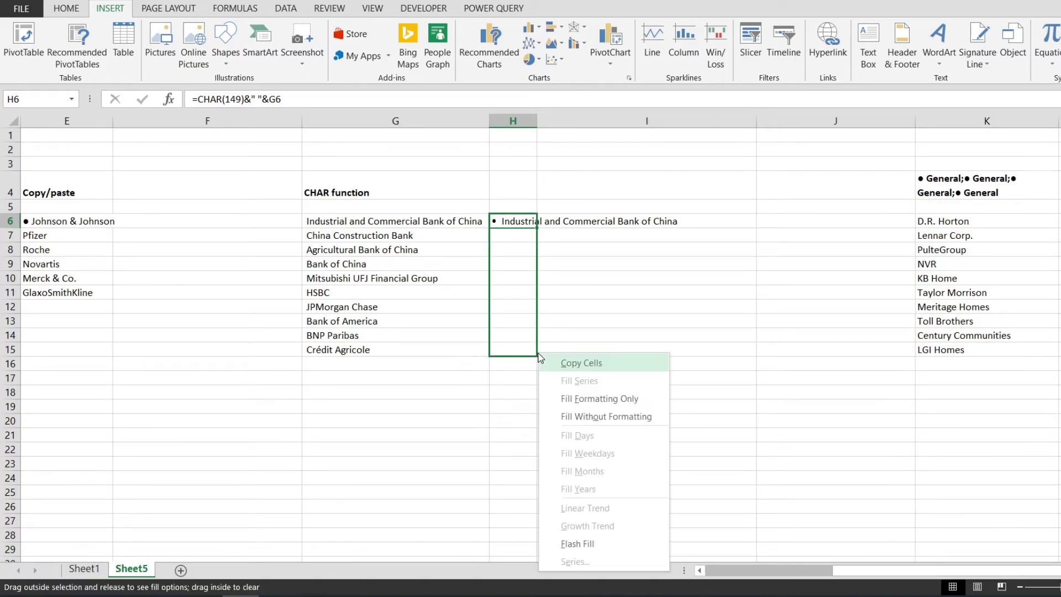
pyautogui.click(581, 362)
# Copy the bulleted results in H6:H15 and paste them as values over the bank names in G6:G15.
pyautogui.hotkey('ctrl', 'c')
pyautogui.press('Left')
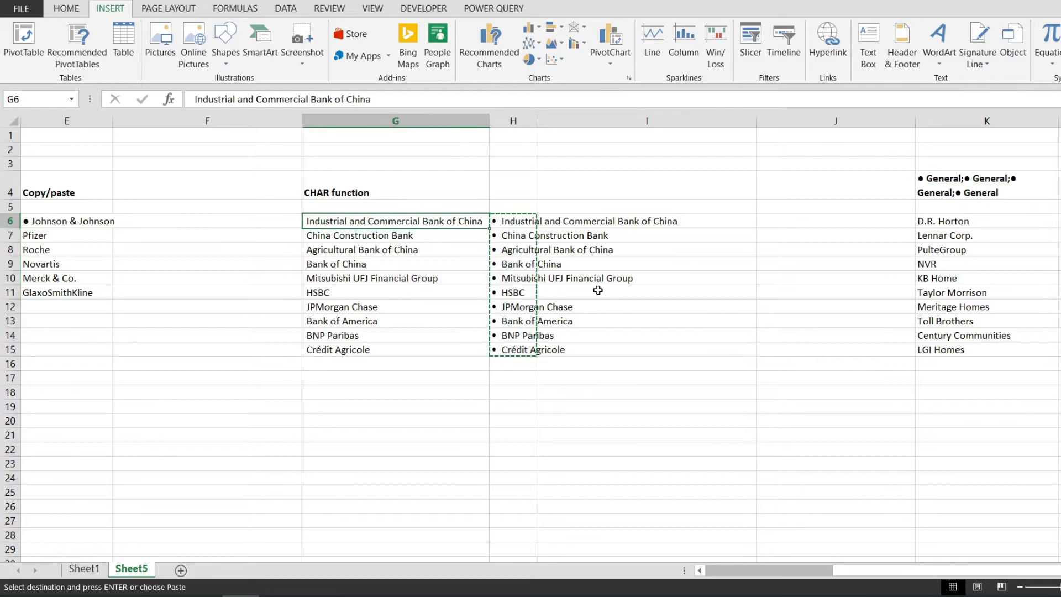
pyautogui.hotkey('ctrl', 'shift', 'Down')
pyautogui.rightClick(487, 224)
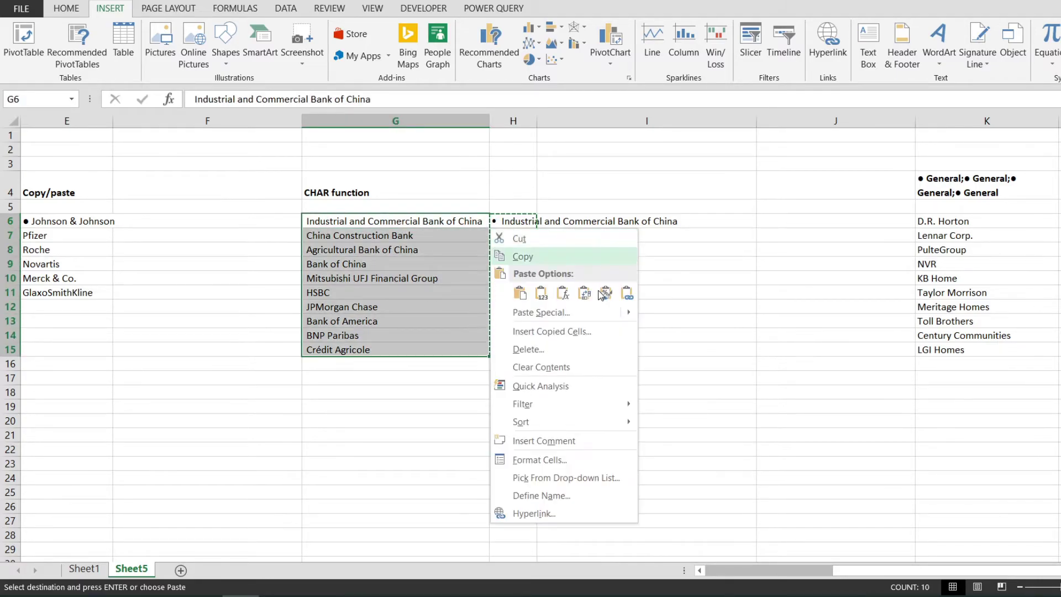
pyautogui.click(605, 293)
pyautogui.press('Right')
pyautogui.press('Return')
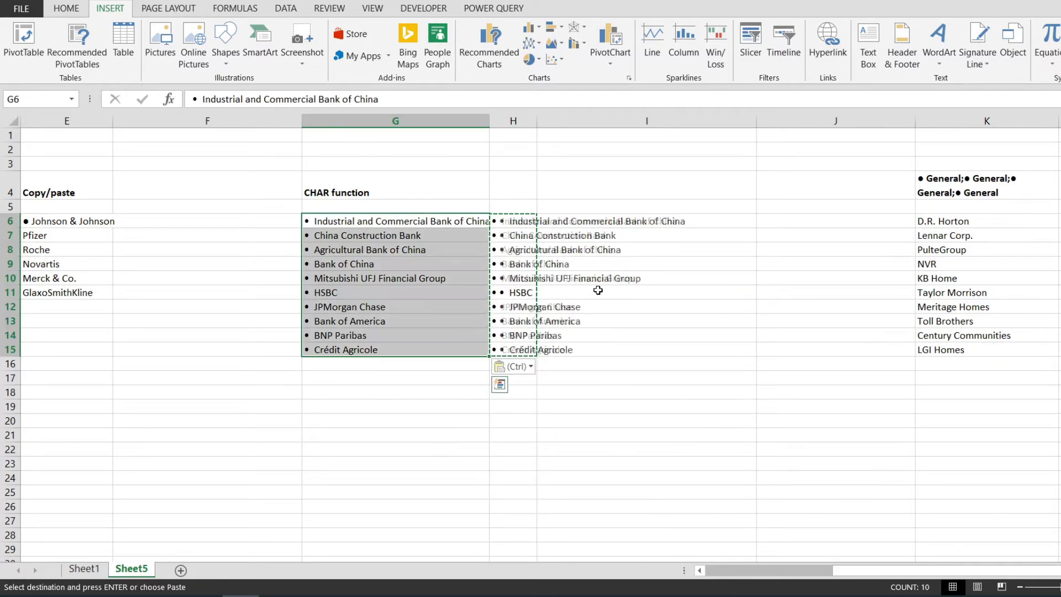
# Clear the helper formulas from H6:H15 and check the bulleted bank list in column G.
pyautogui.press('Up')
pyautogui.press('Right')
pyautogui.press('Down')
pyautogui.hotkey('ctrl', 'shift', 'Down')
pyautogui.press('Delete')
pyautogui.press('Left')
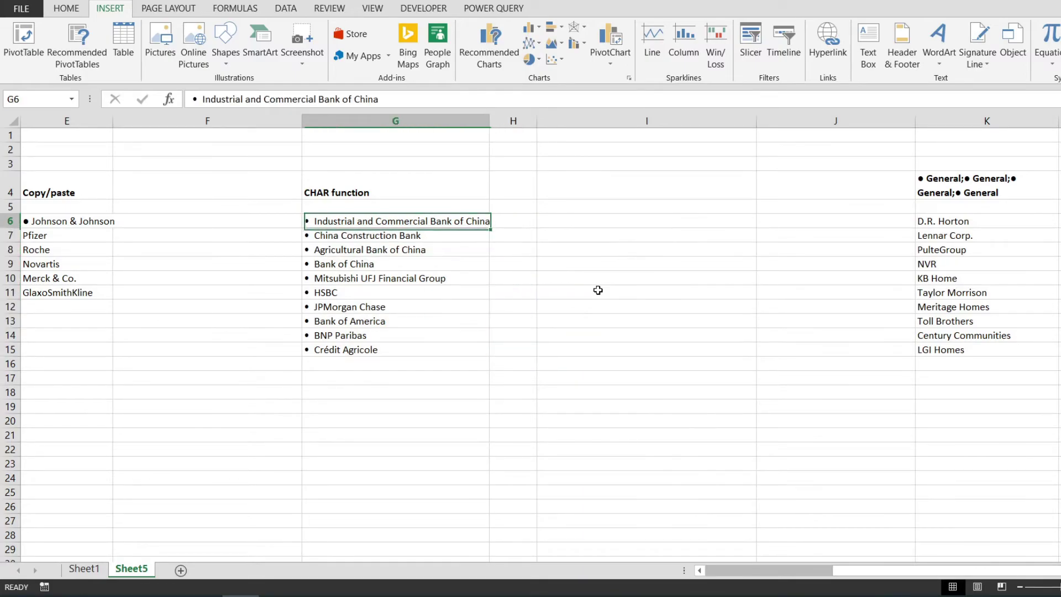
pyautogui.hotkey('ctrl', 'shift', 'Down')
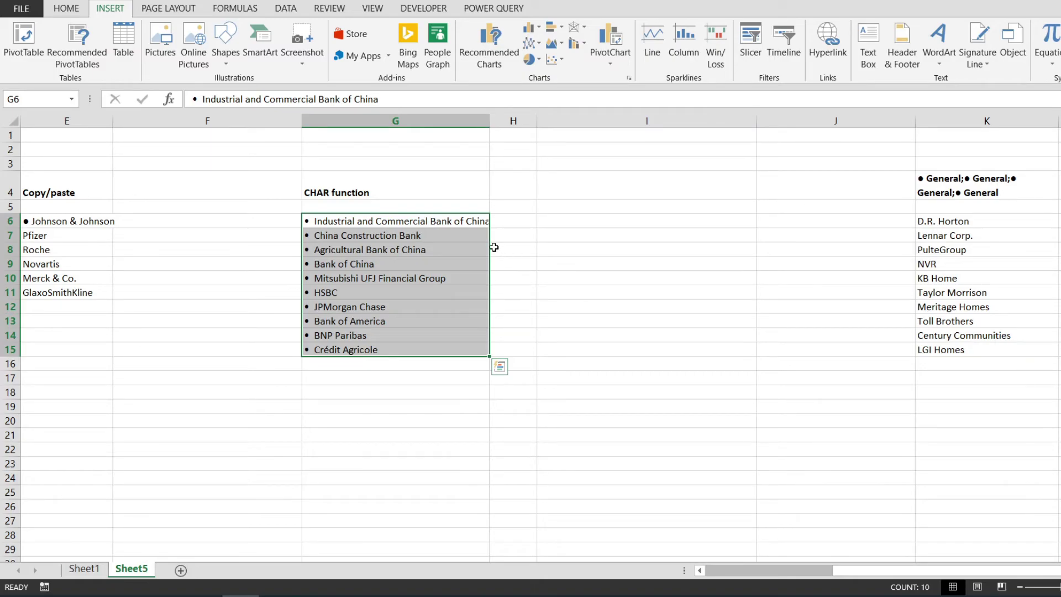
pyautogui.click(463, 279)
# Copy the format code ● General;● General;● General;● General from heading cell K4.
pyautogui.hscroll(5, 463, 280)
pyautogui.hscroll(-1, 463, 279)
pyautogui.hscroll(1, 463, 280)
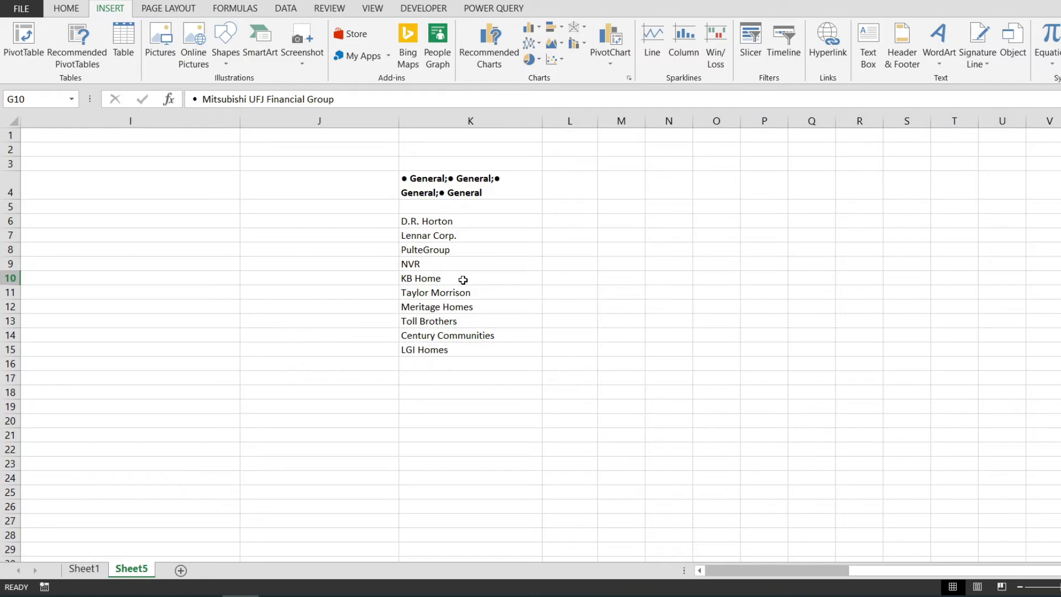
pyautogui.click(474, 185)
pyautogui.rightClick(430, 230)
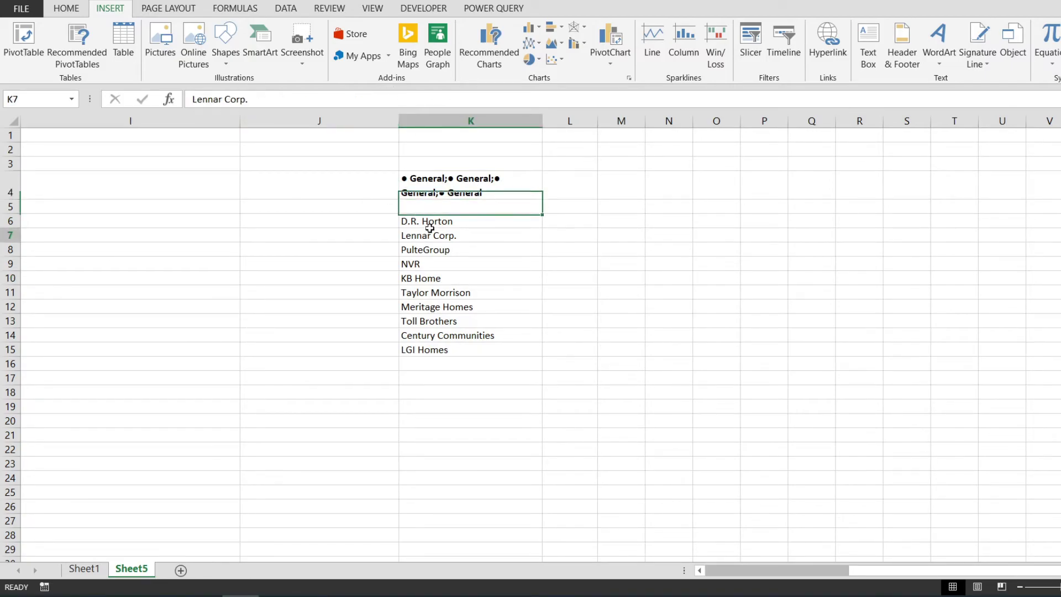
pyautogui.click(424, 181)
pyautogui.click(425, 180)
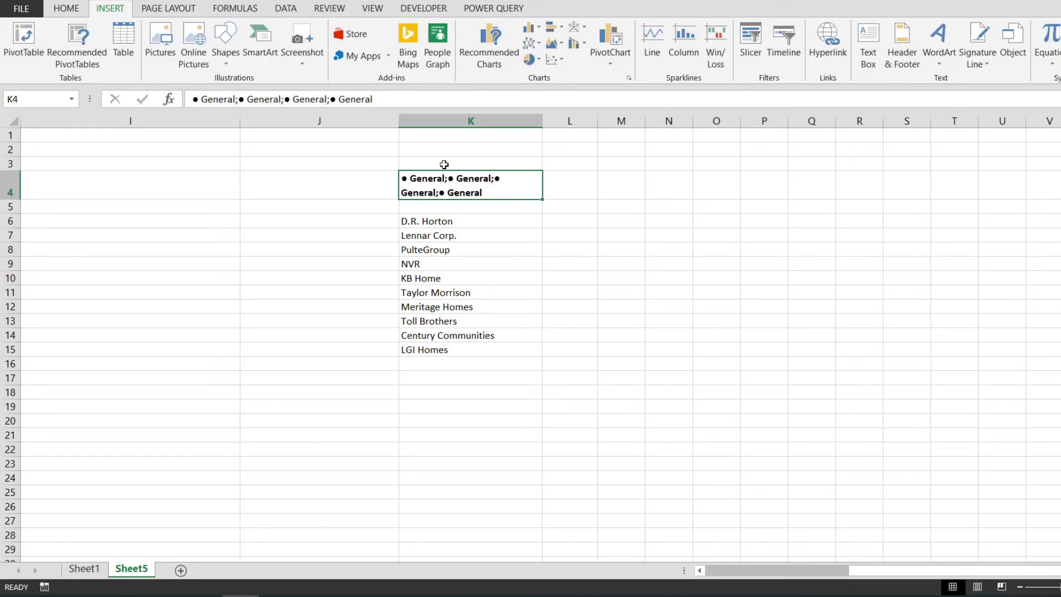
# Apply the copied code ● General;● General;● General;● General as a custom number format to the homebuilder list in K6:K15.
pyautogui.press('Down')
pyautogui.press('Down')
pyautogui.hotkey('ctrl', 'shift', 'Down')
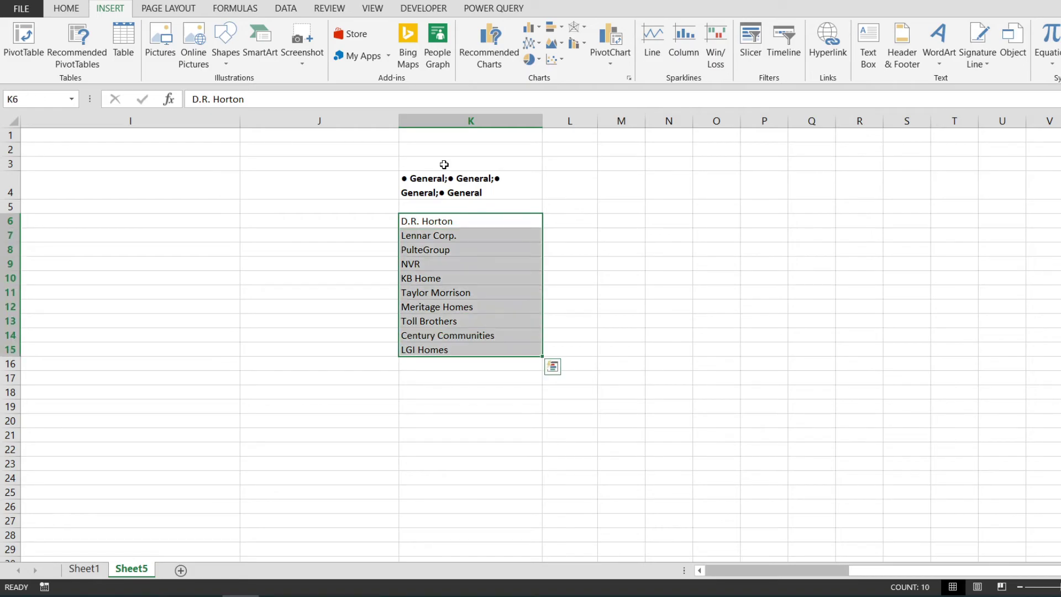
pyautogui.click(72, 9)
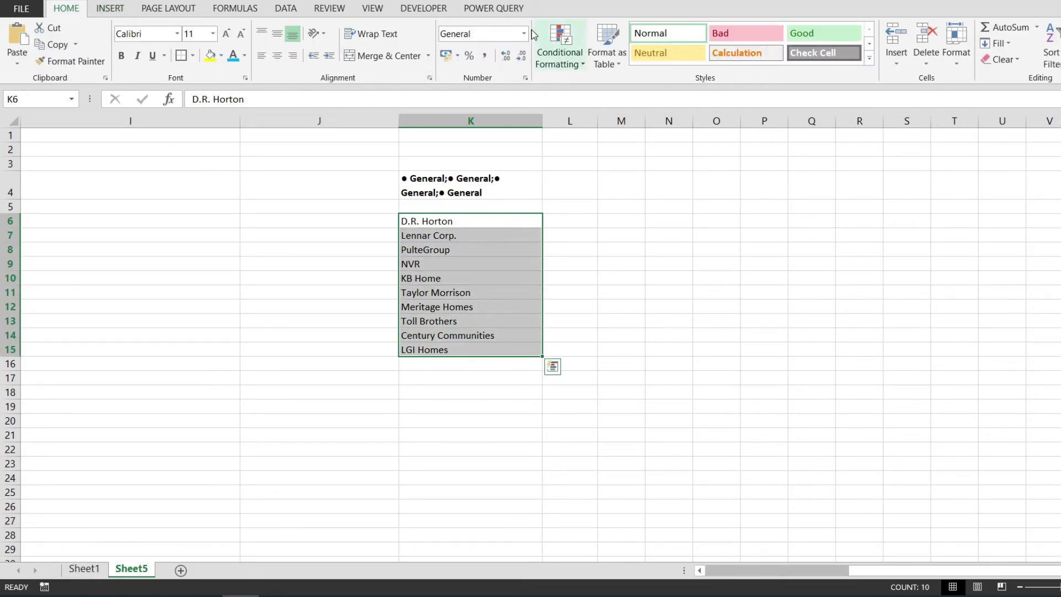
pyautogui.rightClick(525, 78)
pyautogui.click(525, 79)
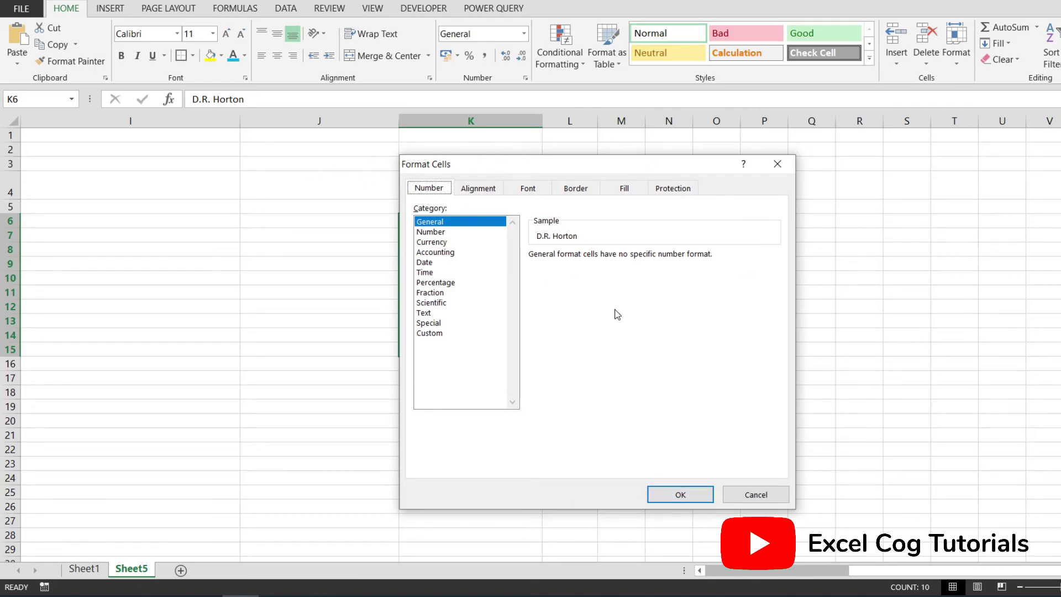
pyautogui.click(432, 334)
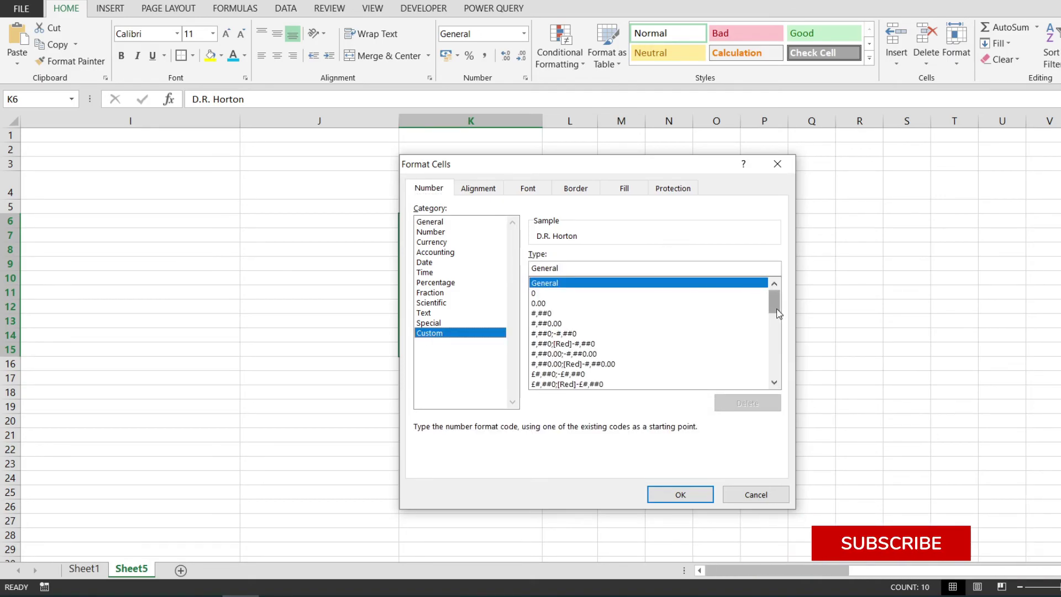
pyautogui.moveTo(777, 308); pyautogui.dragTo(734, 274)
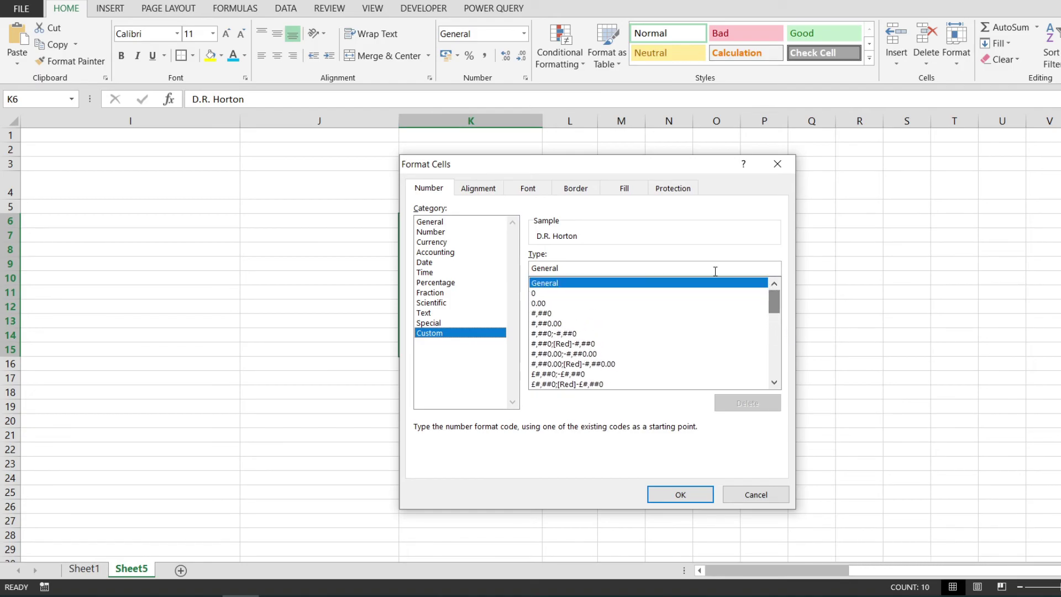
pyautogui.moveTo(597, 267); pyautogui.dragTo(441, 235)
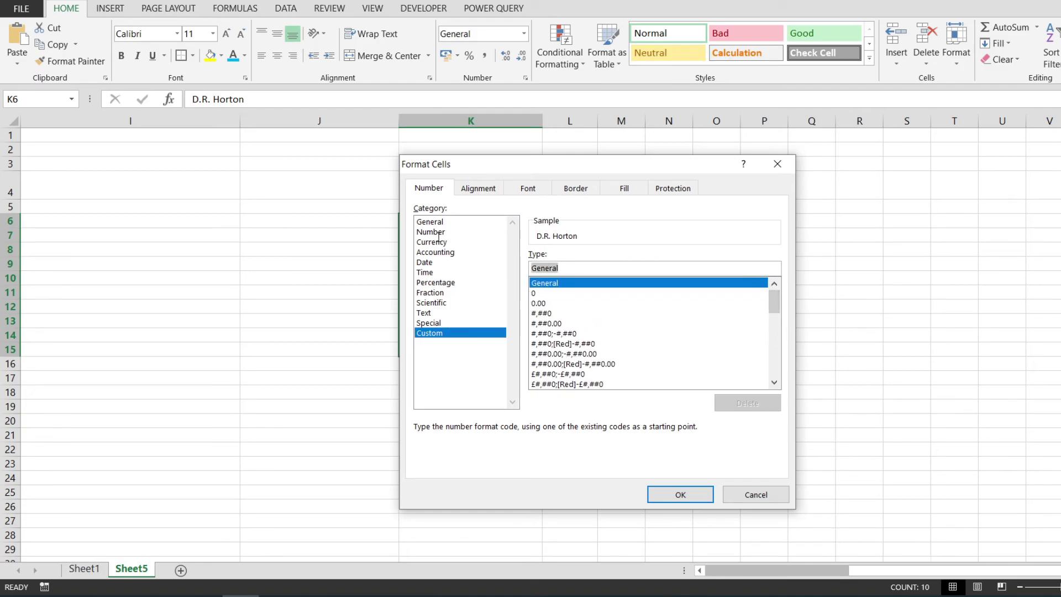
pyautogui.hotkey('ctrl', 'v')
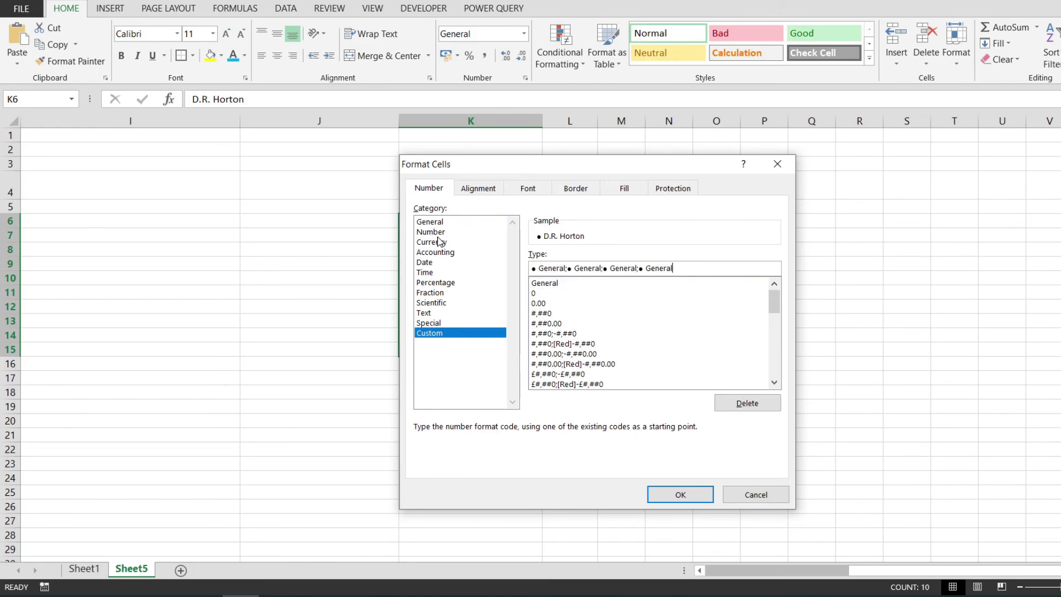
pyautogui.click(680, 494)
pyautogui.click(669, 354)
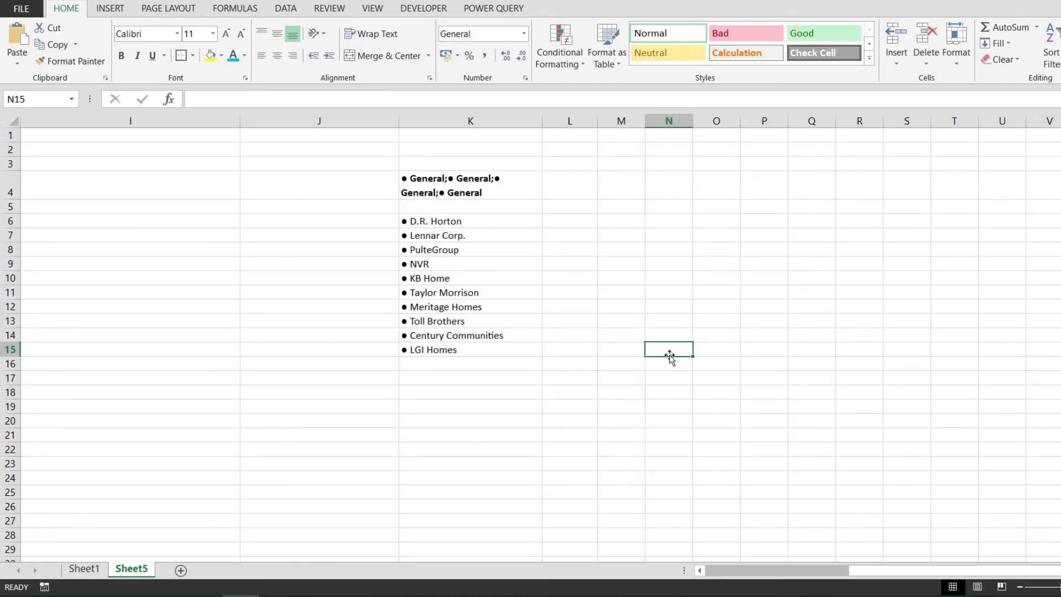
# Compare the underlying content of K6 with the format code in K4, and review the other bulleted lists.
pyautogui.click(436, 219)
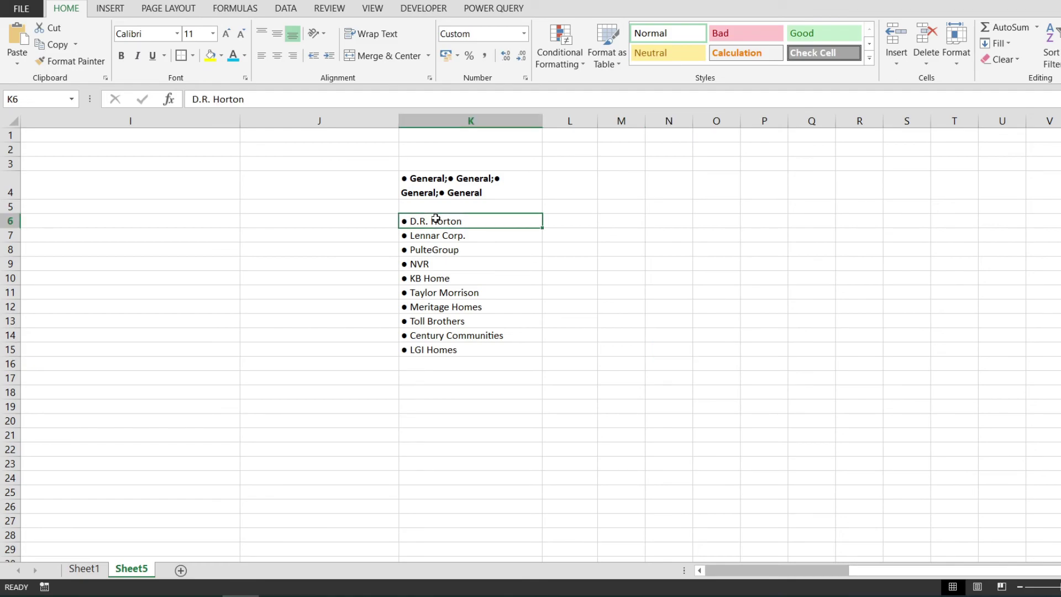
pyautogui.click(414, 181)
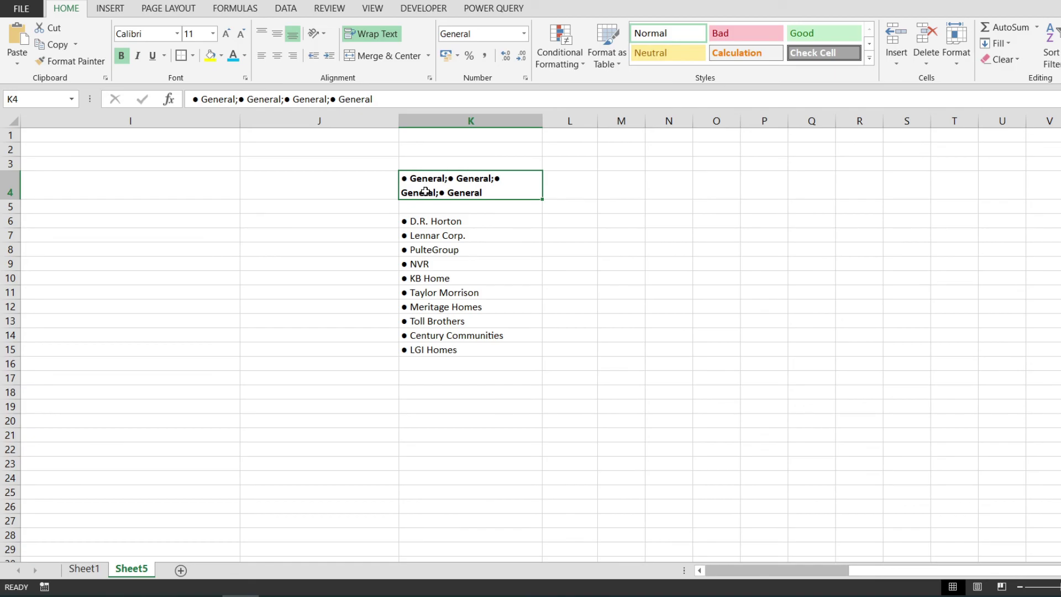
pyautogui.click(457, 220)
pyautogui.hscroll(-5, 392, 213)
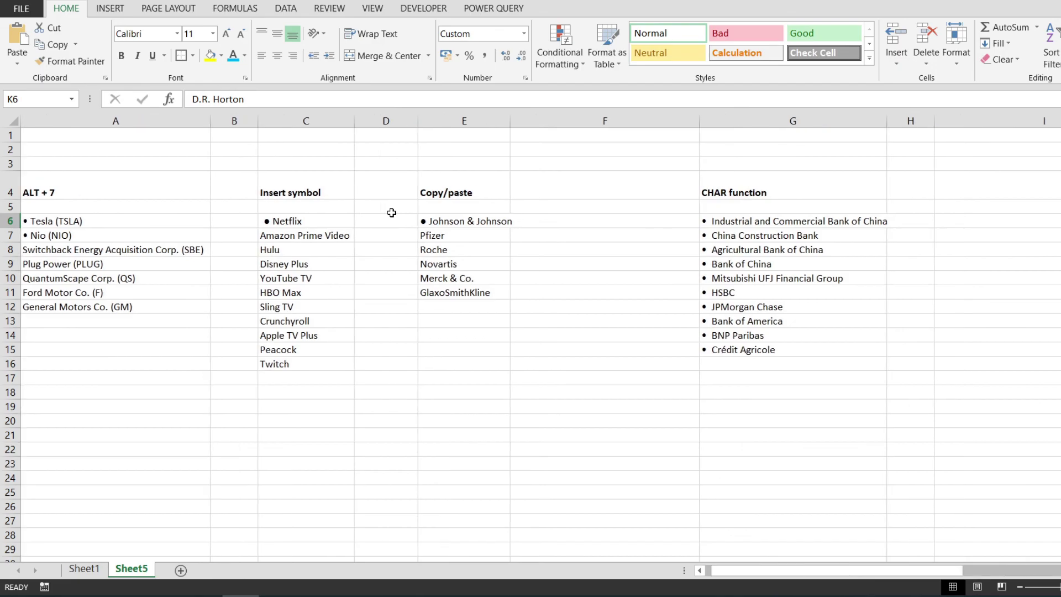